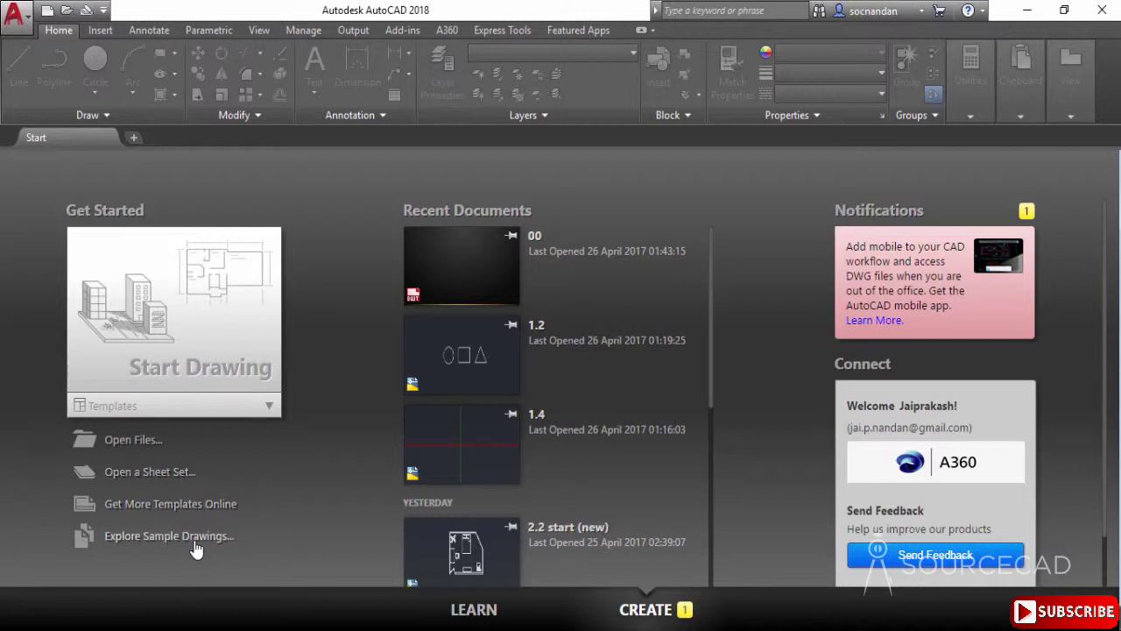
Expand the drawing templates list, scroll through it, then close it again.
click(269, 409)
scroll(149, 454, down, 5)
scroll(151, 464, up, 2)
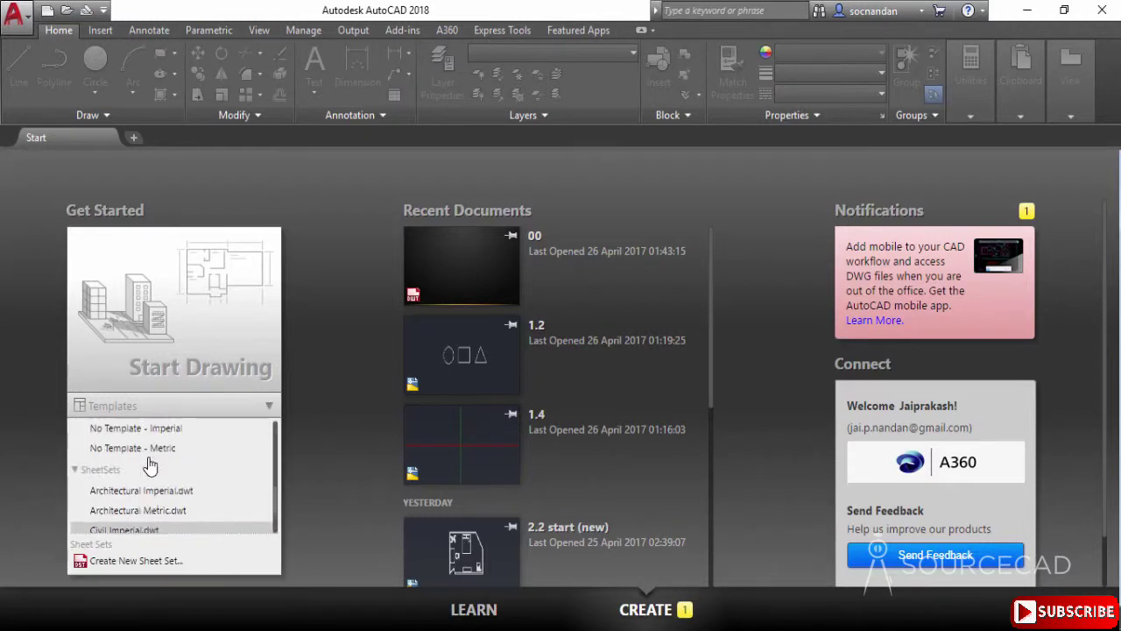
scroll(153, 458, up, 3)
click(268, 409)
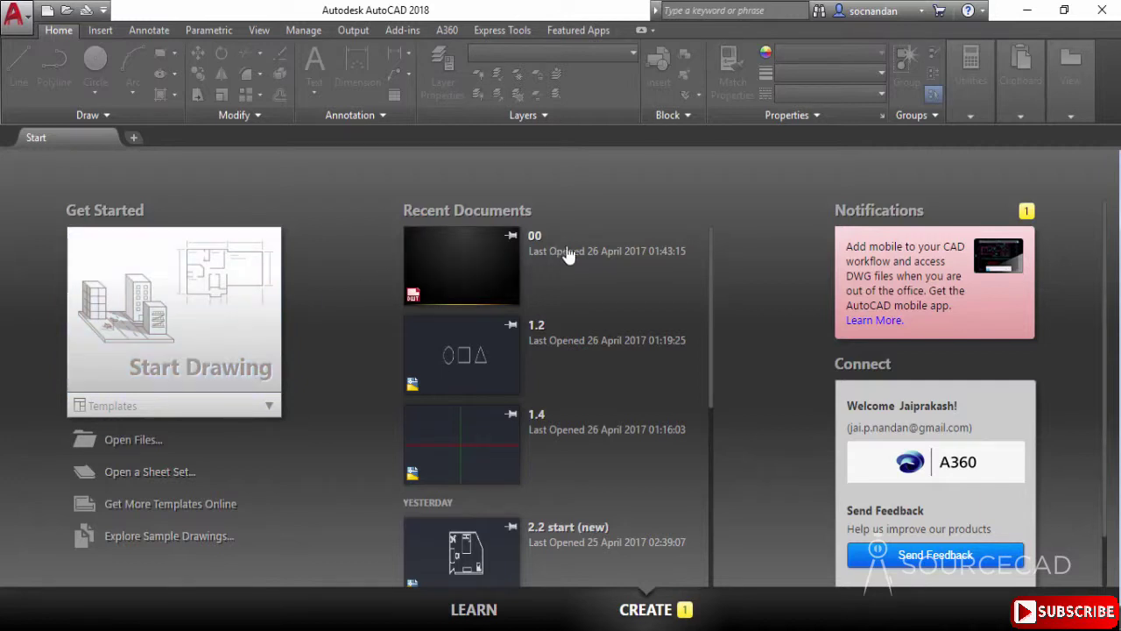
scroll(567, 261, down, 5)
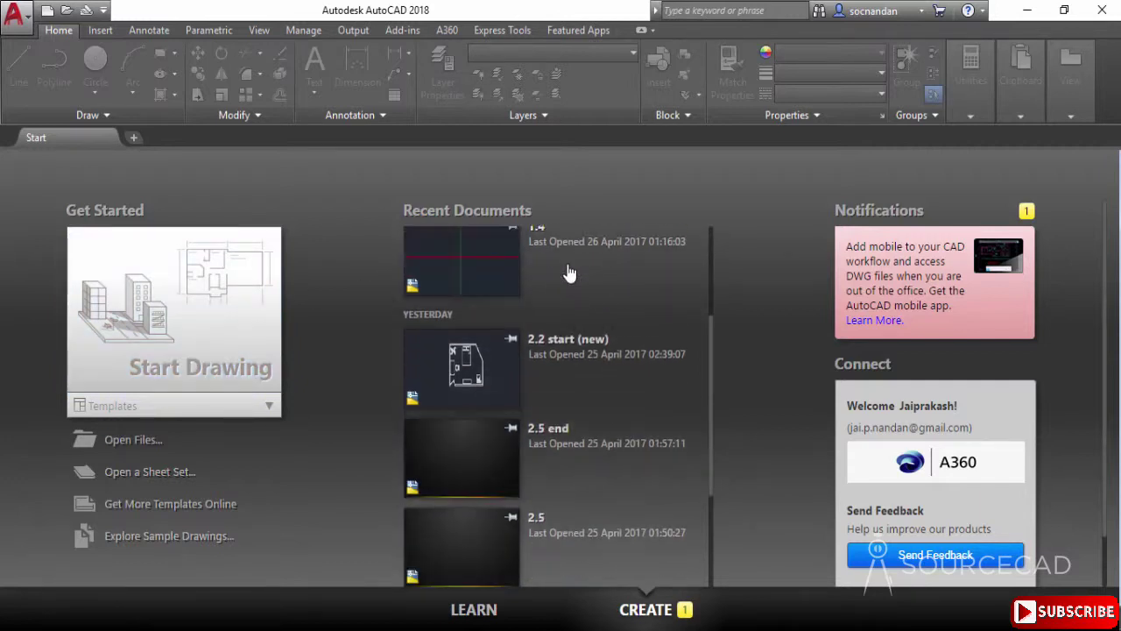
scroll(569, 276, down, 2)
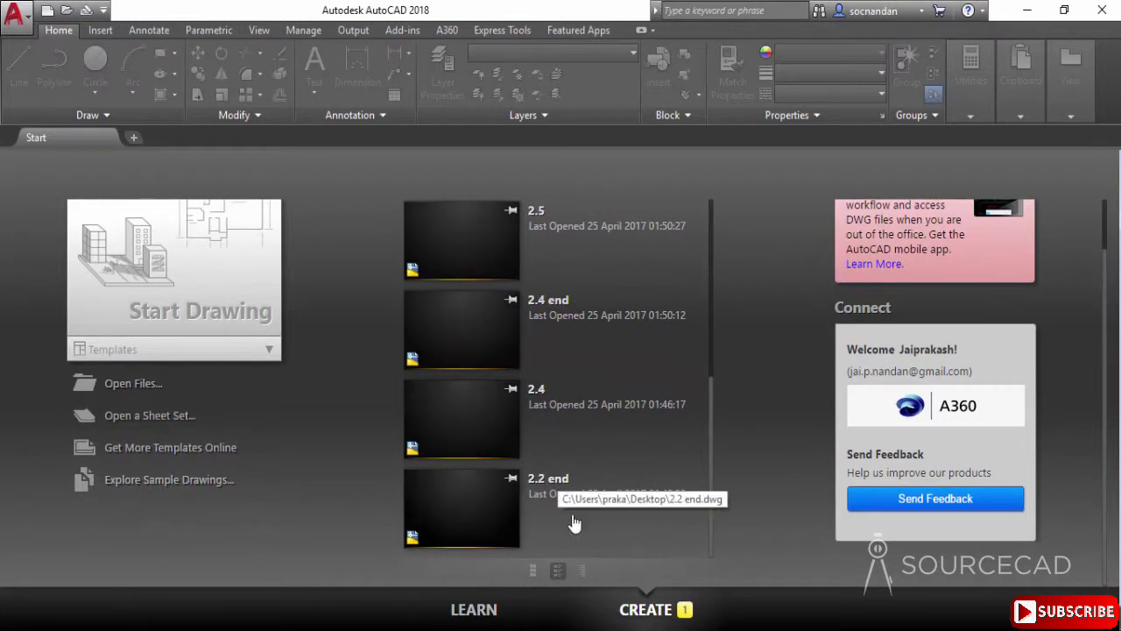
View Recent Documents as large thumbnails, then as a detailed list.
click(533, 571)
scroll(499, 361, up, 5)
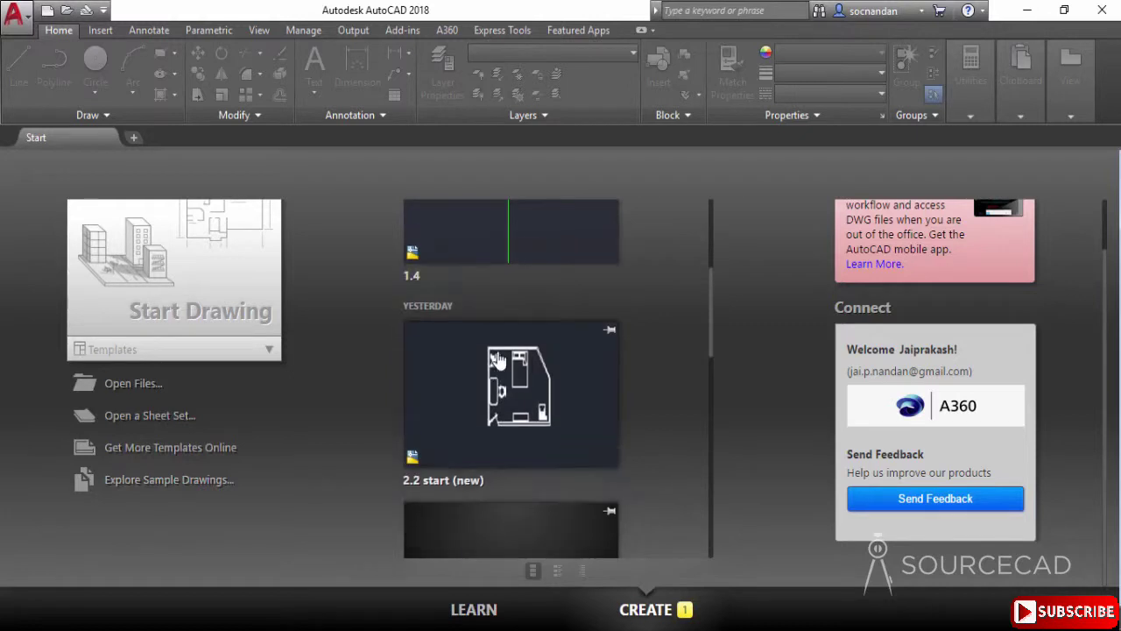
click(586, 573)
scroll(548, 340, up, 2)
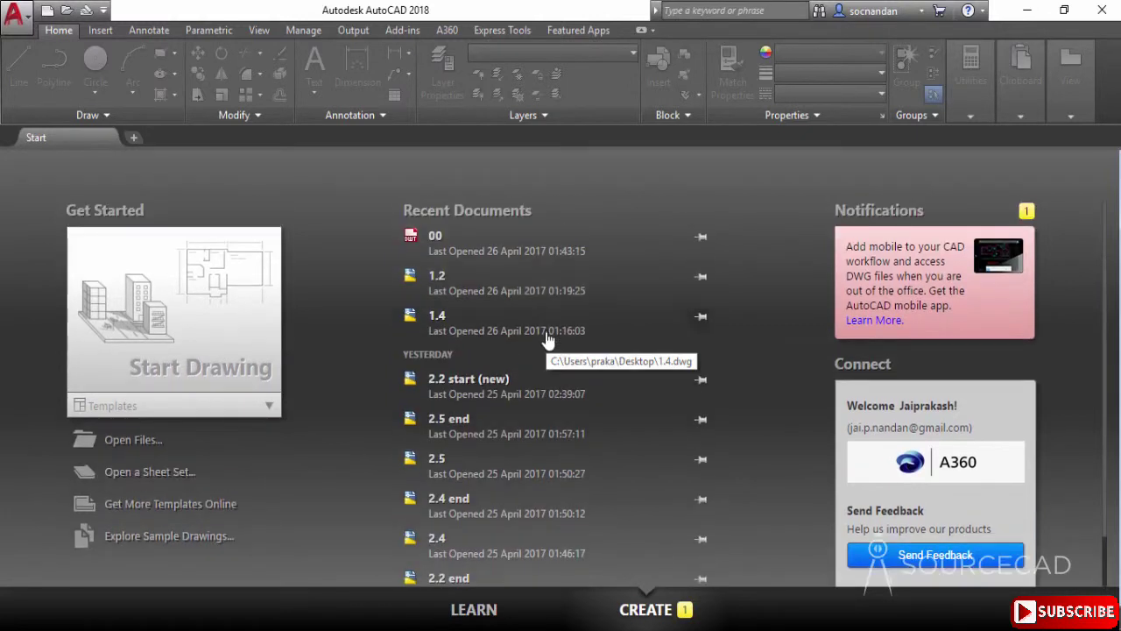
Pin drawings 1.2 and 1.4 to recents, unpin both, then switch to the Learn page.
click(701, 282)
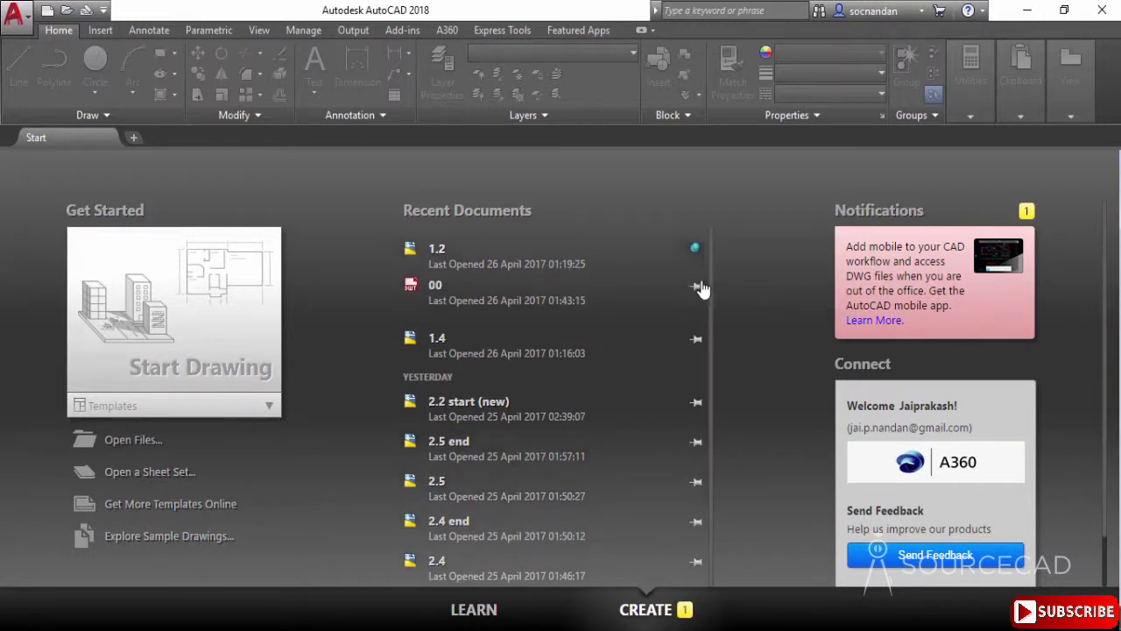
click(698, 343)
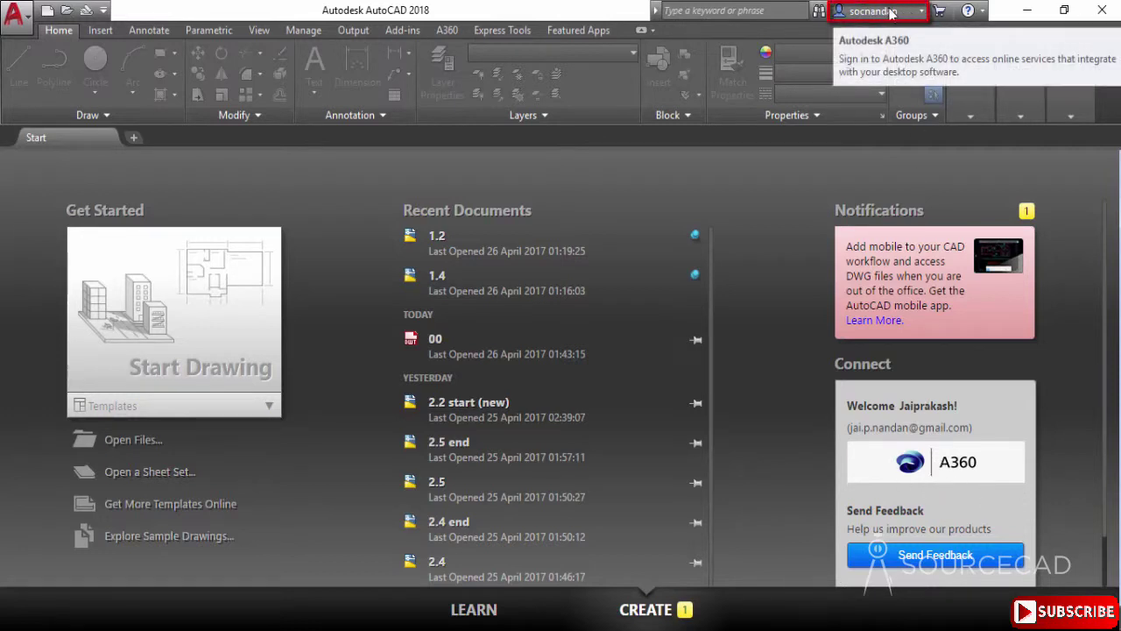
click(695, 237)
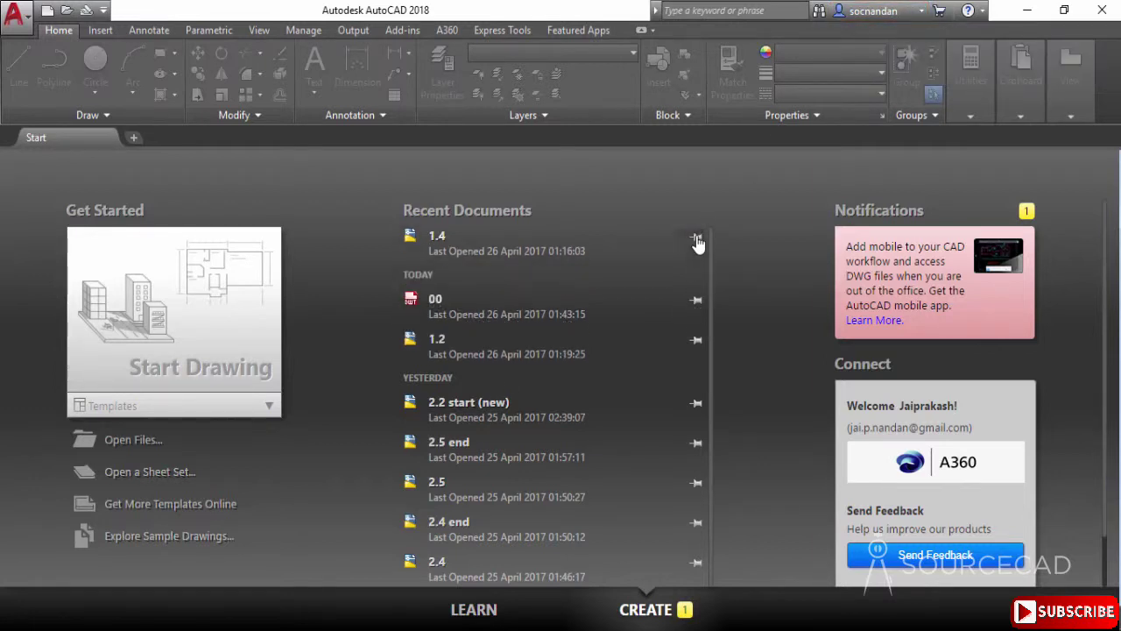
click(697, 239)
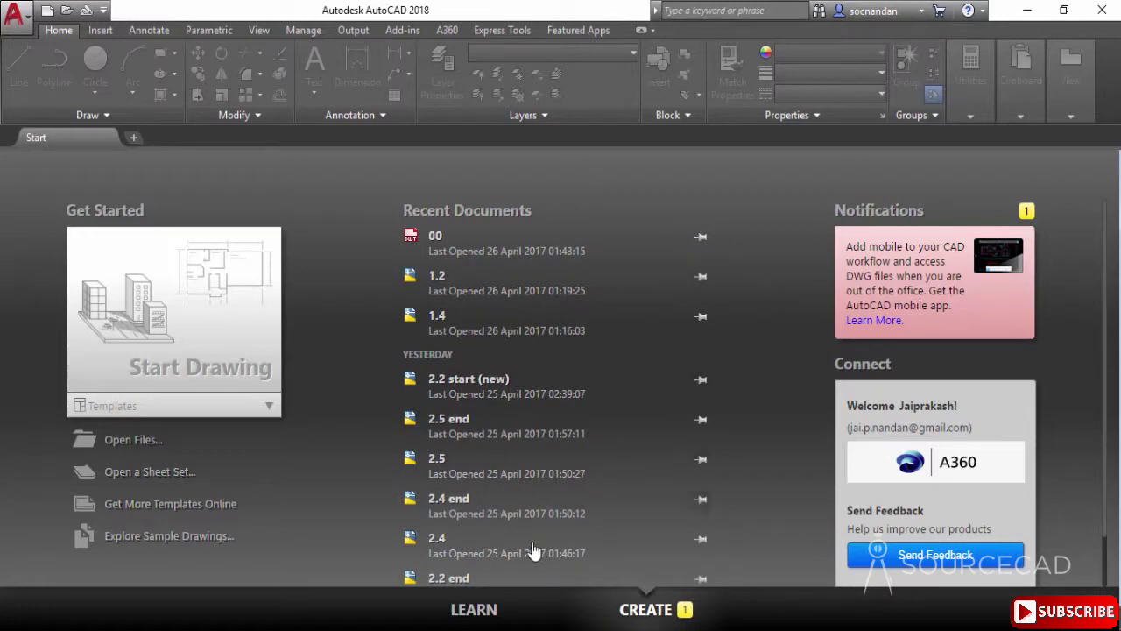
click(468, 611)
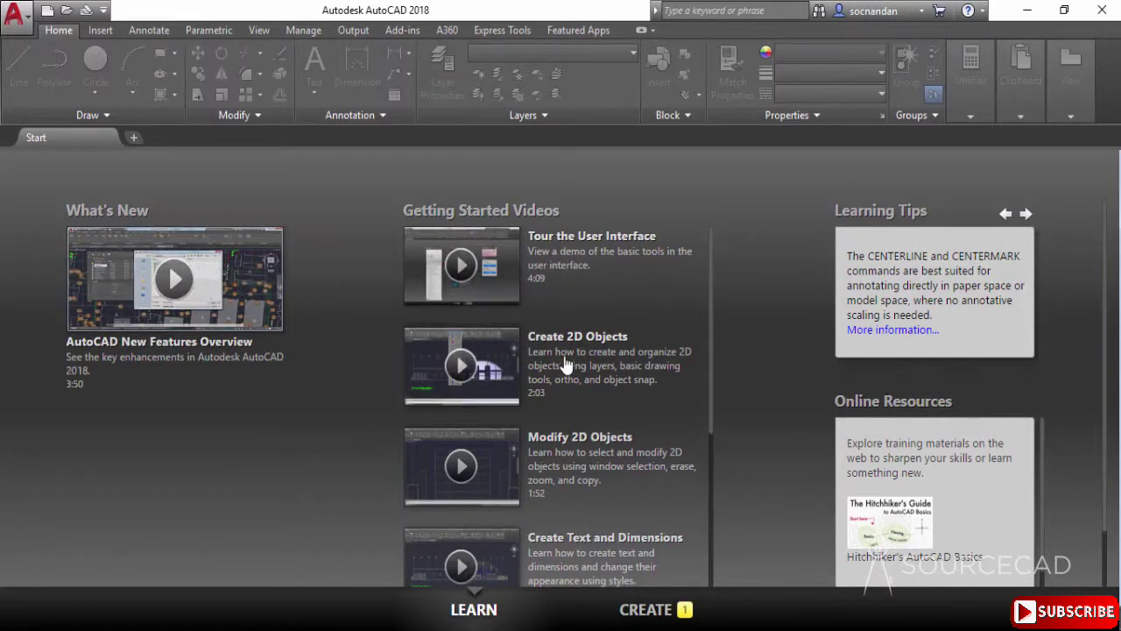
Browse the Getting Started Videos and Online Resources, then return to the Create page.
scroll(567, 372, down, 3)
scroll(566, 371, down, 1)
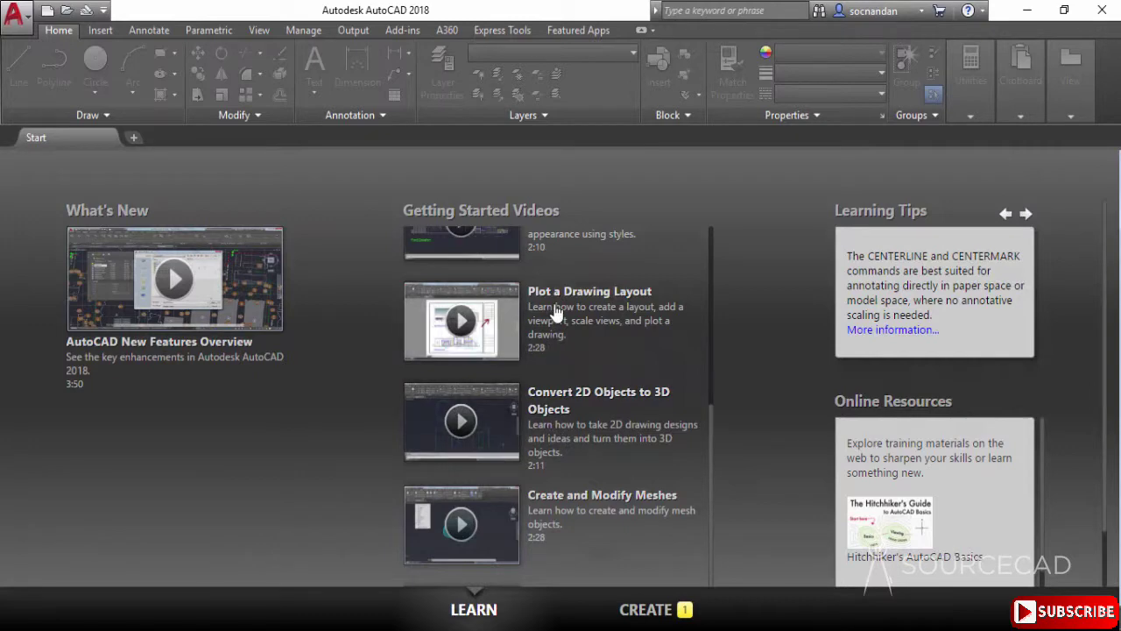
scroll(555, 313, up, 4)
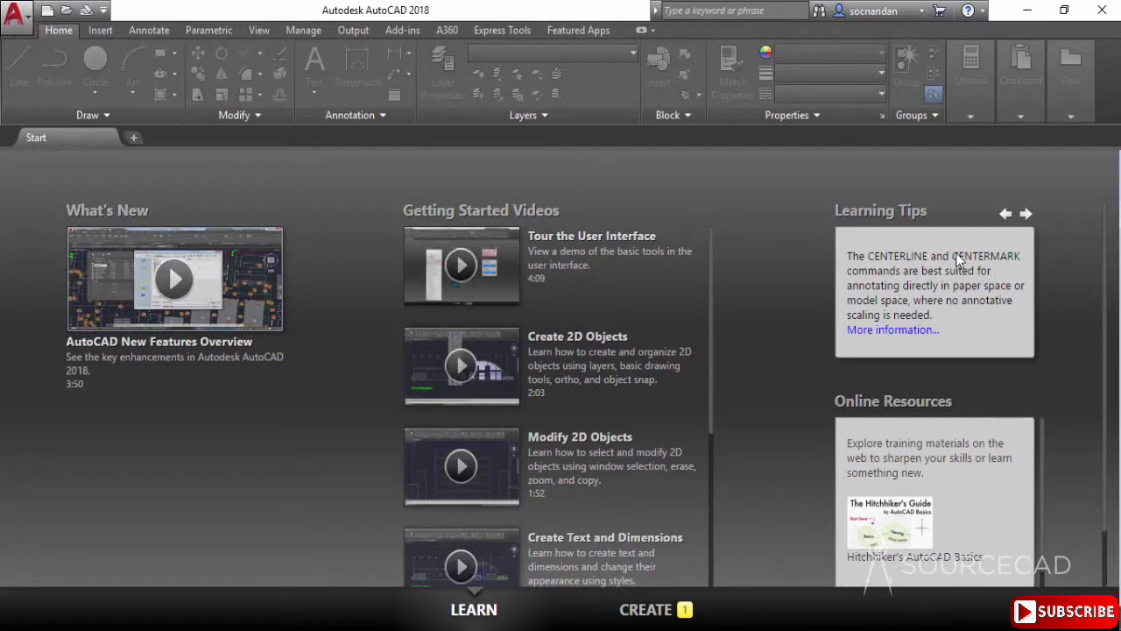
scroll(944, 479, down, 2)
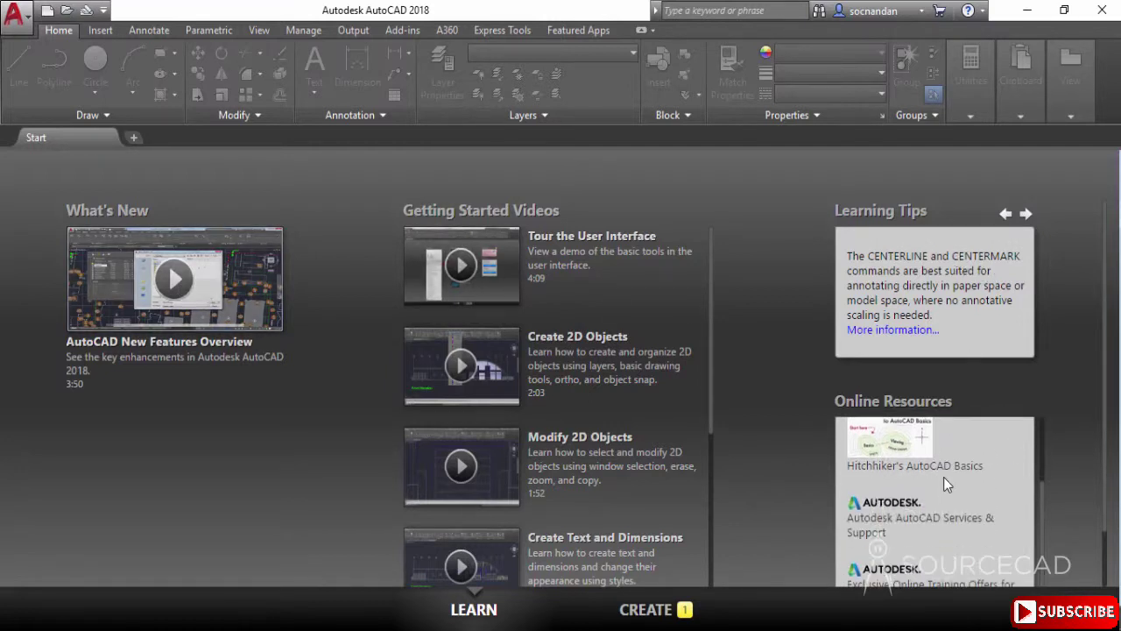
scroll(943, 477, up, 2)
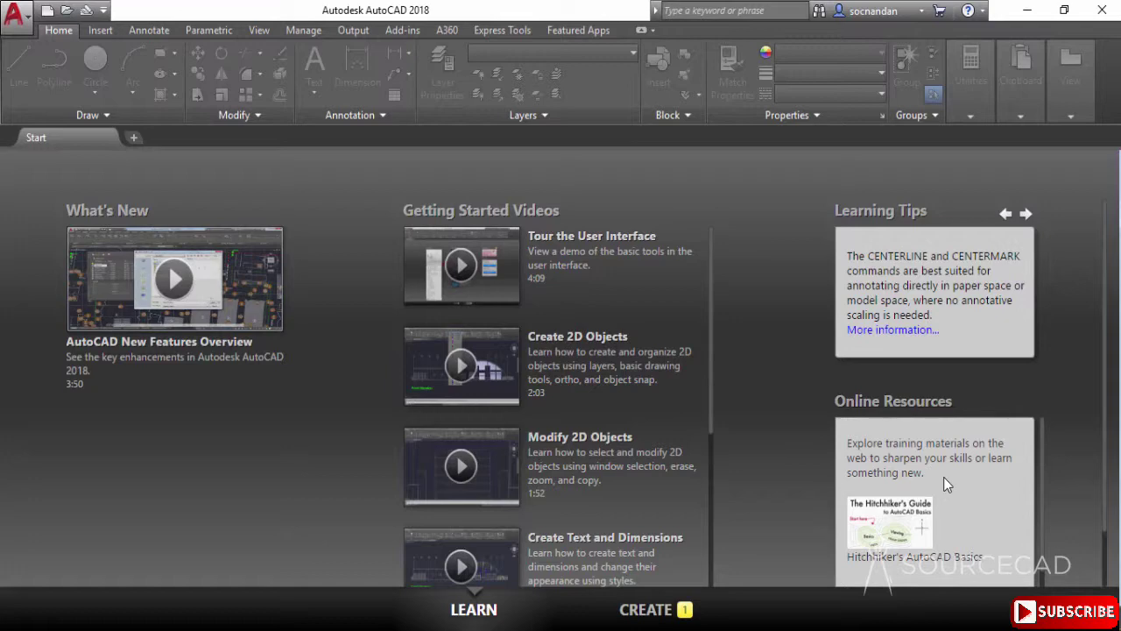
click(638, 611)
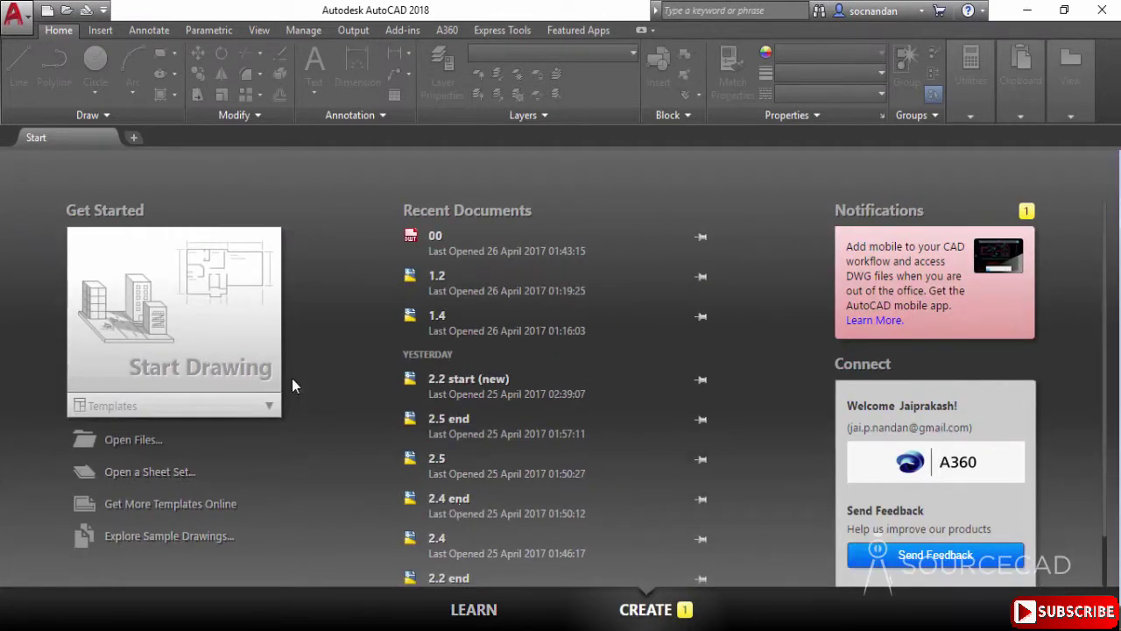
Start a new blank drawing and tour the Insert, Annotate and Parametric tabs, ending on Home.
click(208, 322)
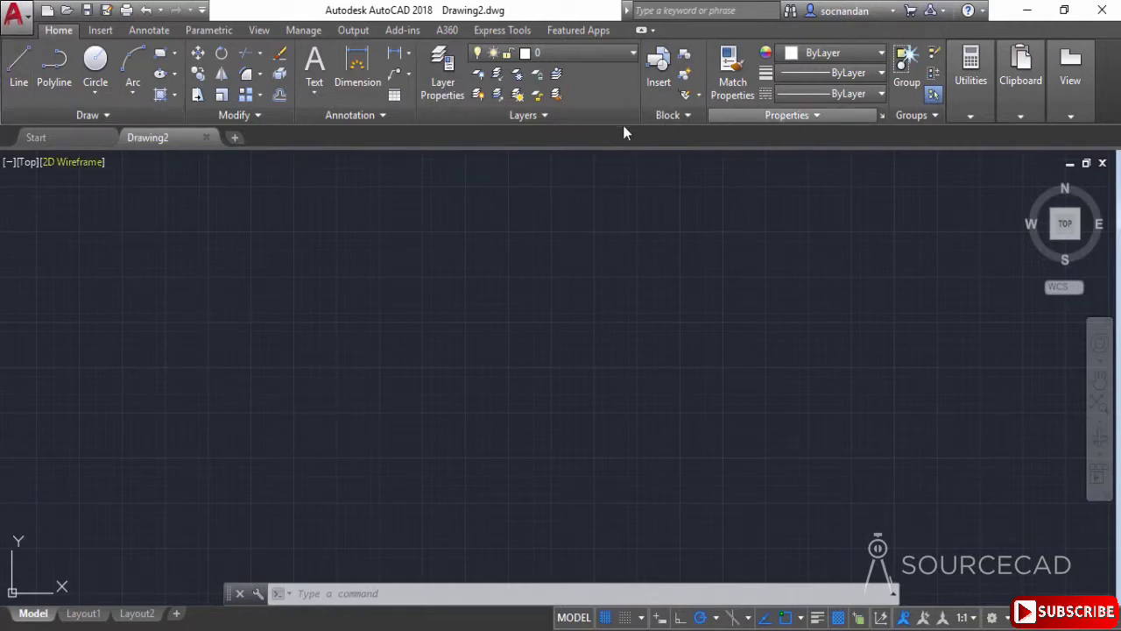
click(103, 34)
click(165, 30)
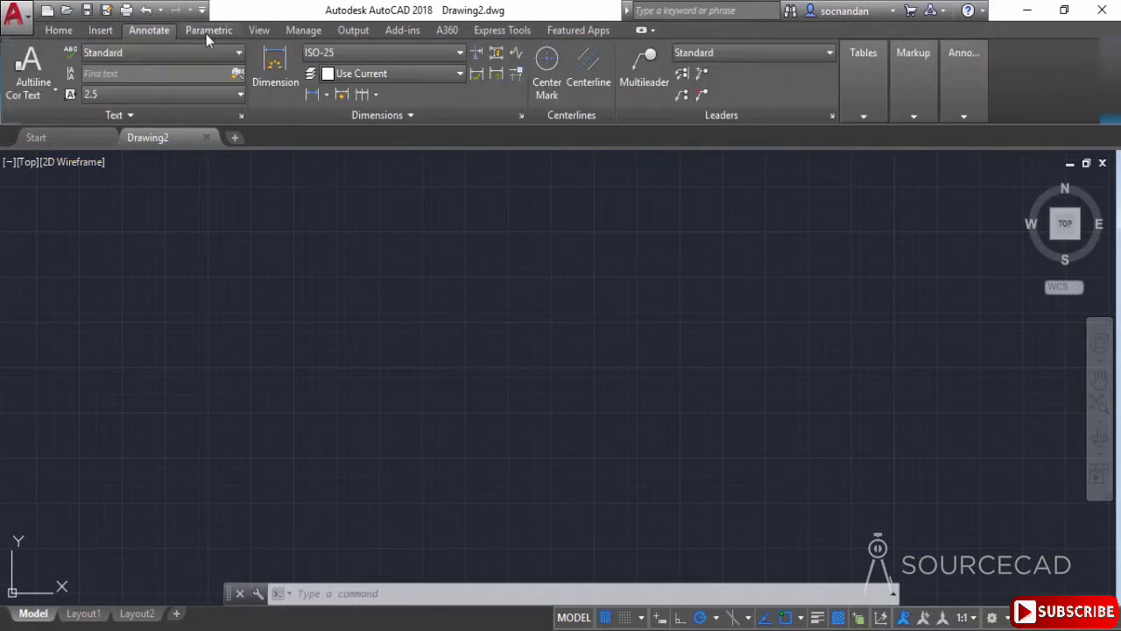
click(207, 35)
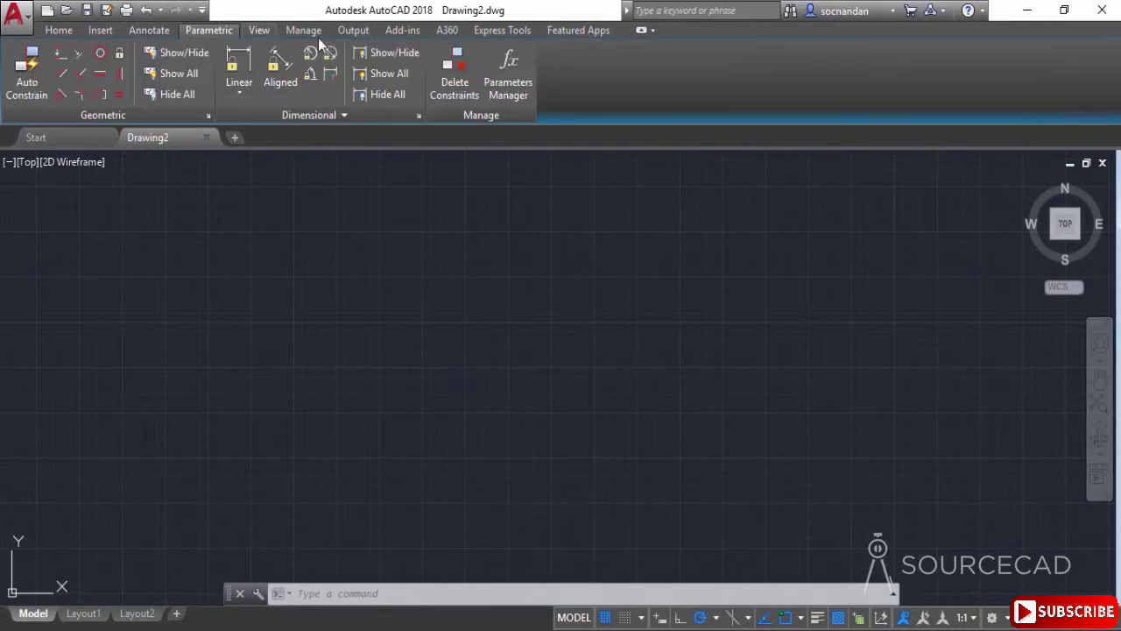
click(61, 31)
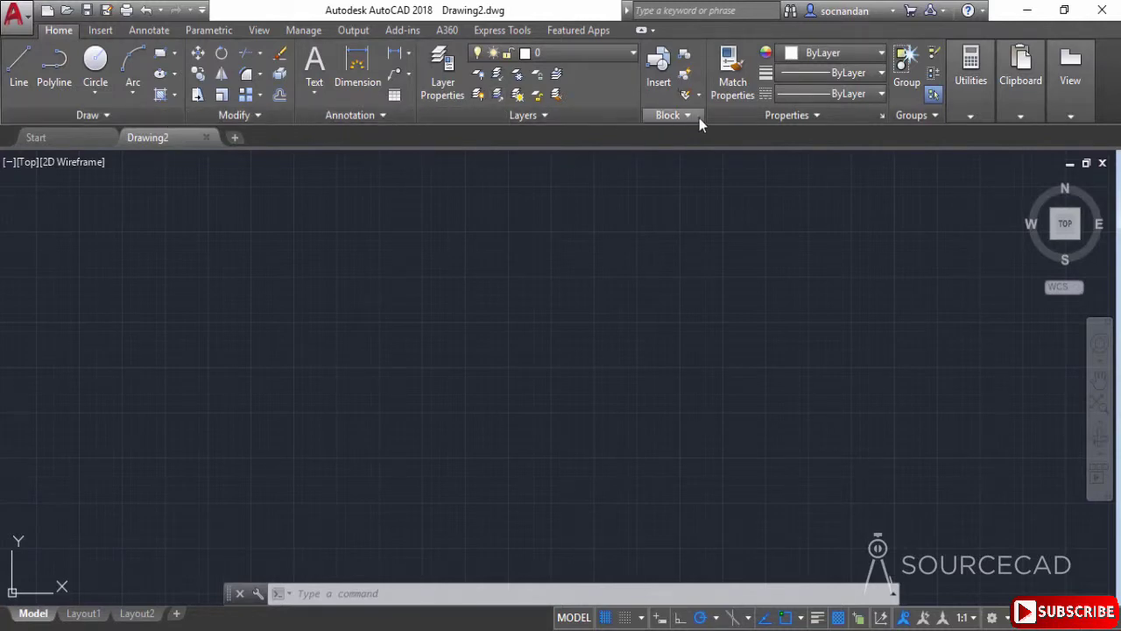
click(134, 116)
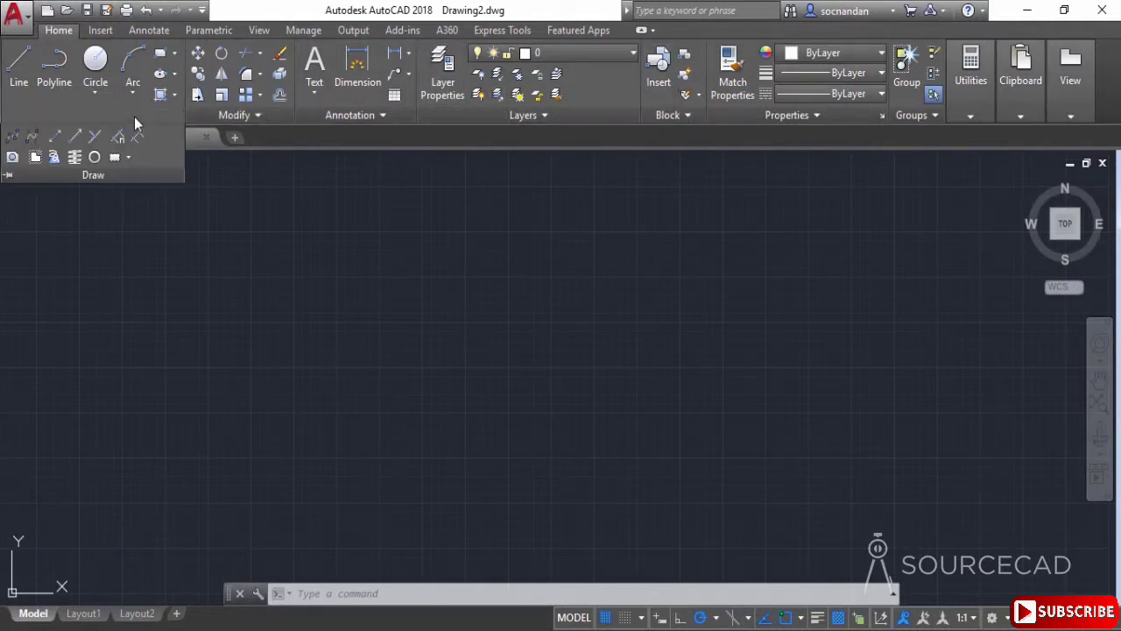
click(9, 177)
click(9, 177)
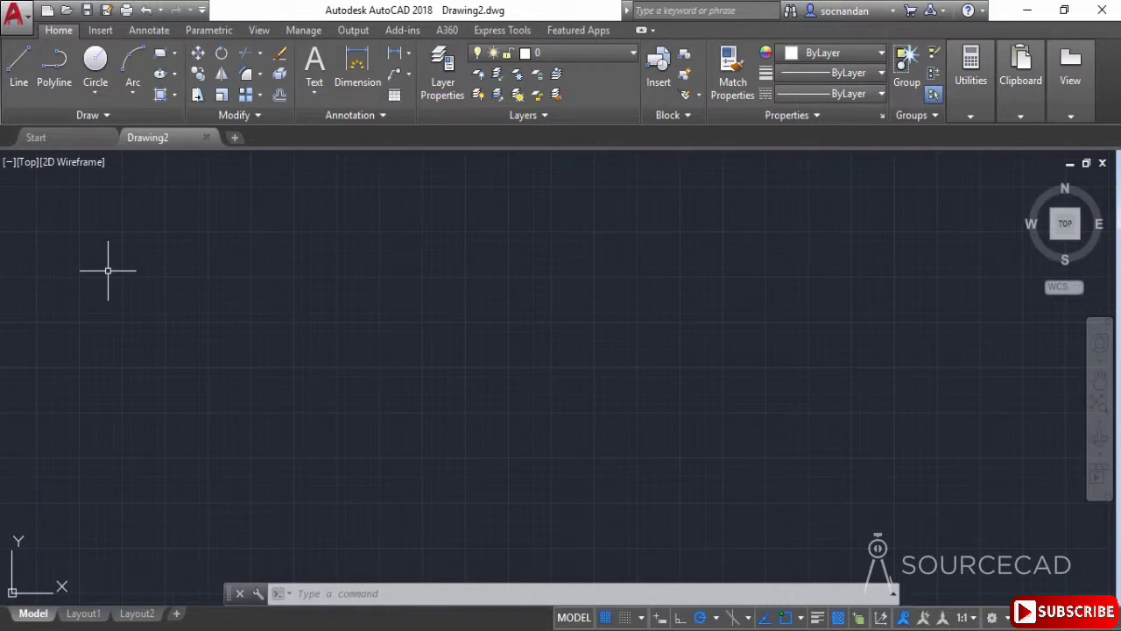
click(134, 114)
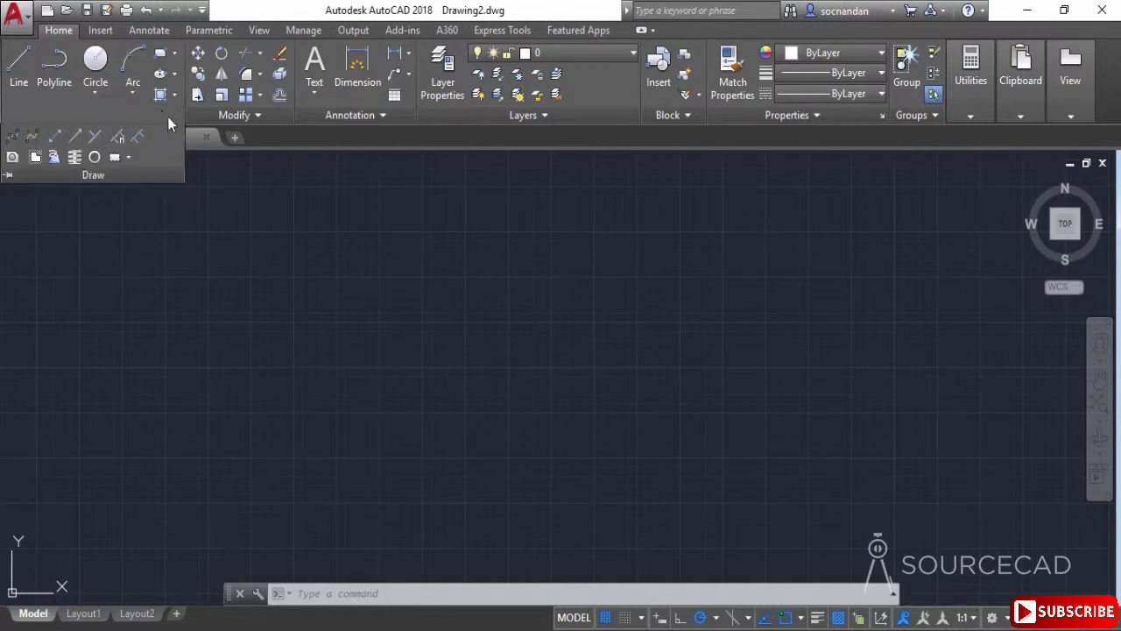
drag(167, 119, 342, 352)
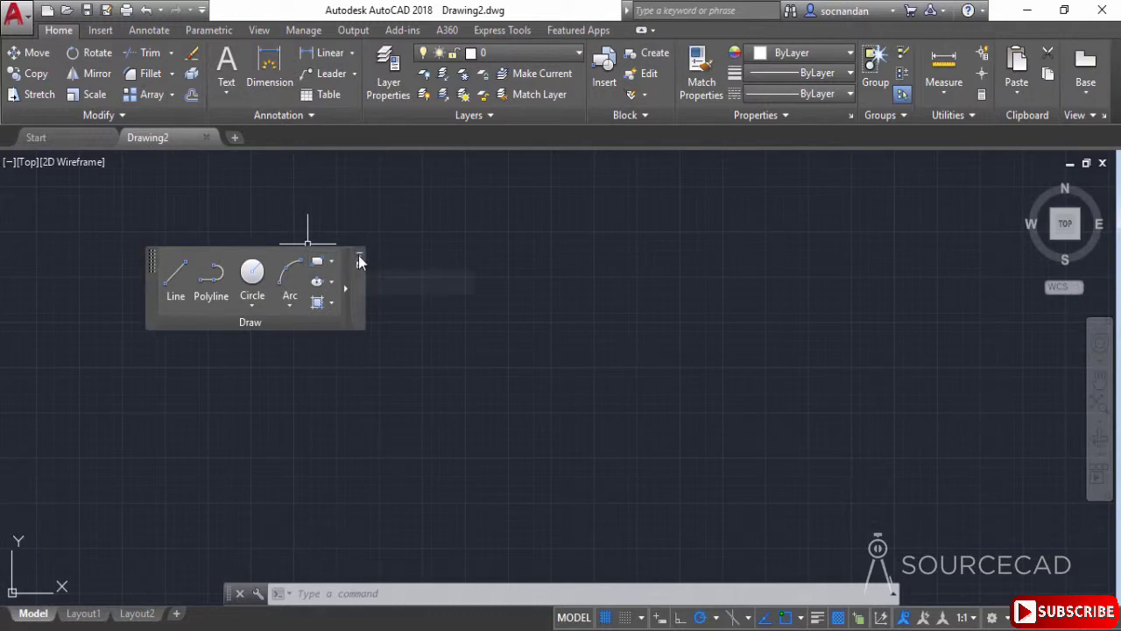
click(358, 260)
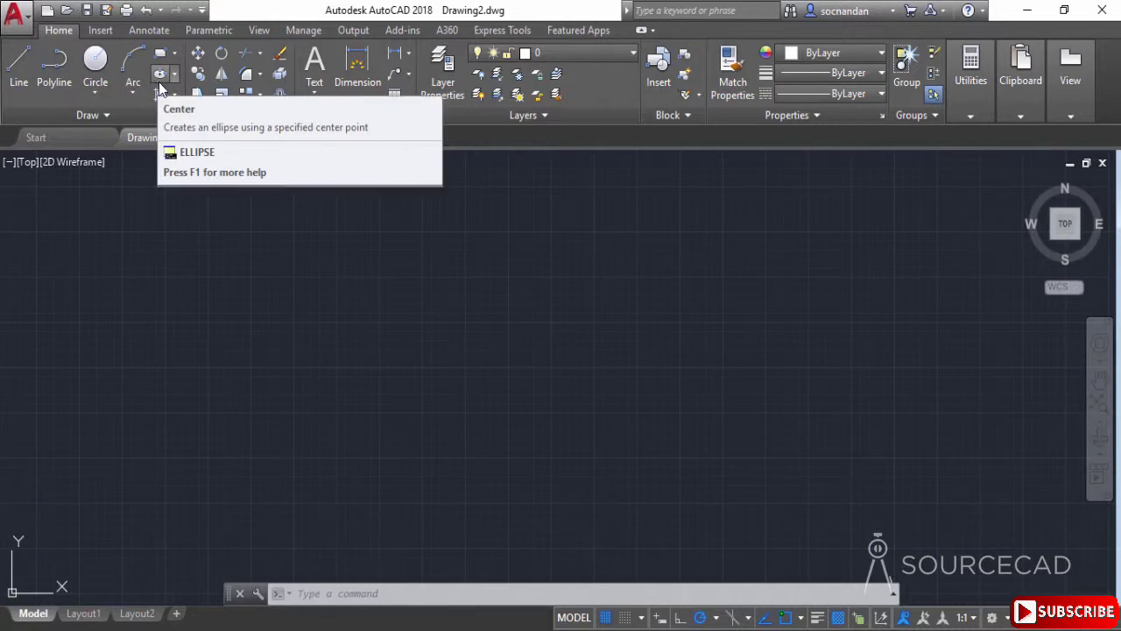
right_click(1108, 77)
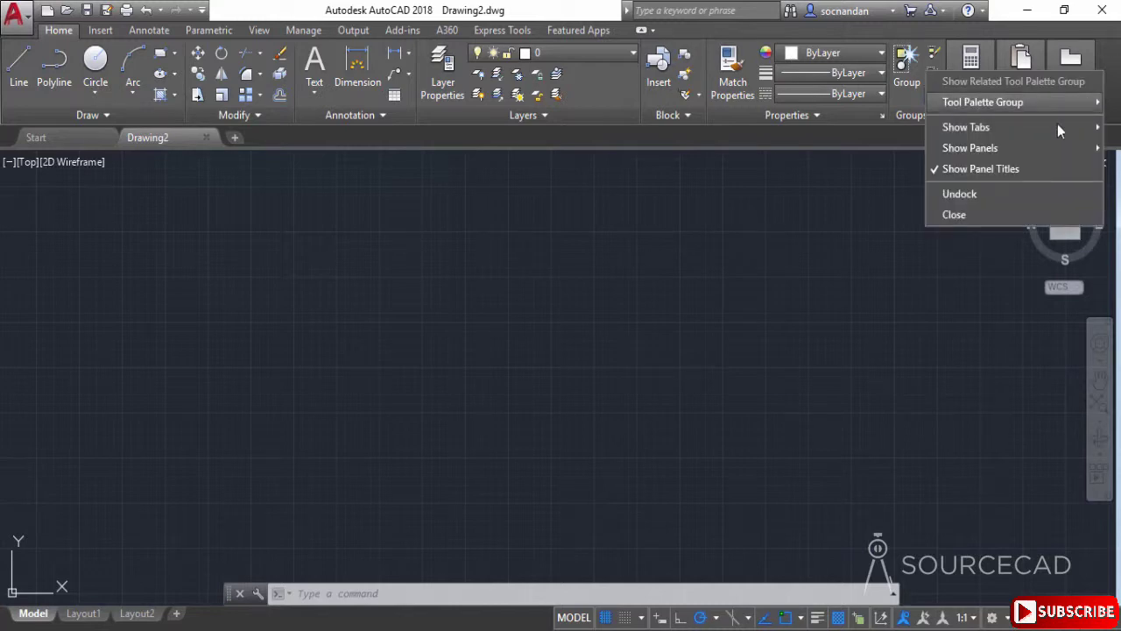
mouse_move(1032, 155)
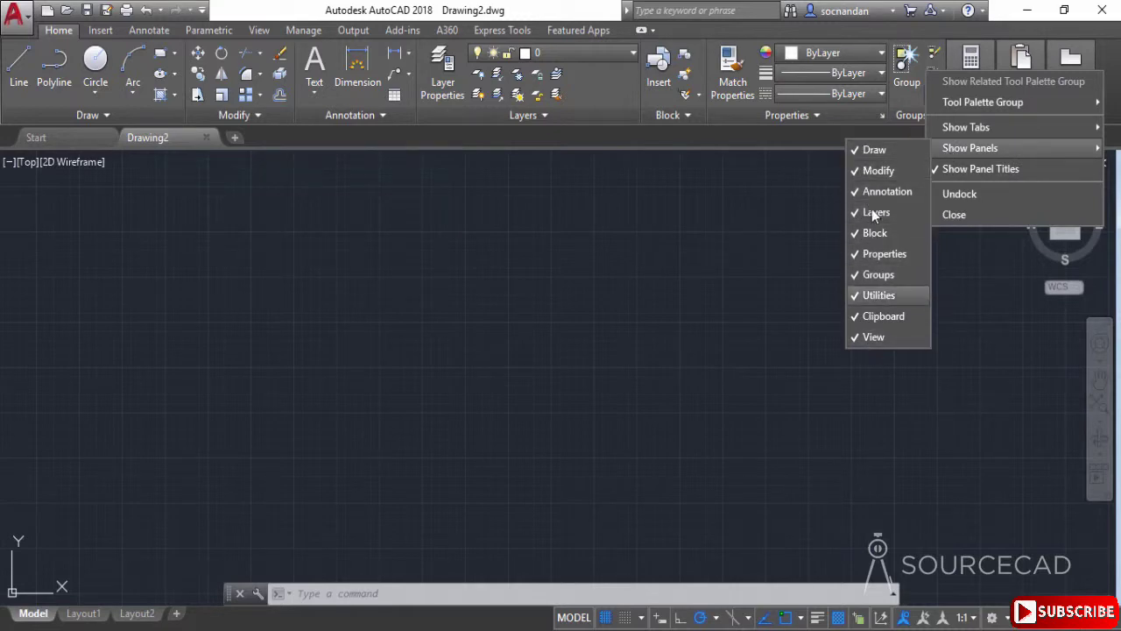
click(882, 296)
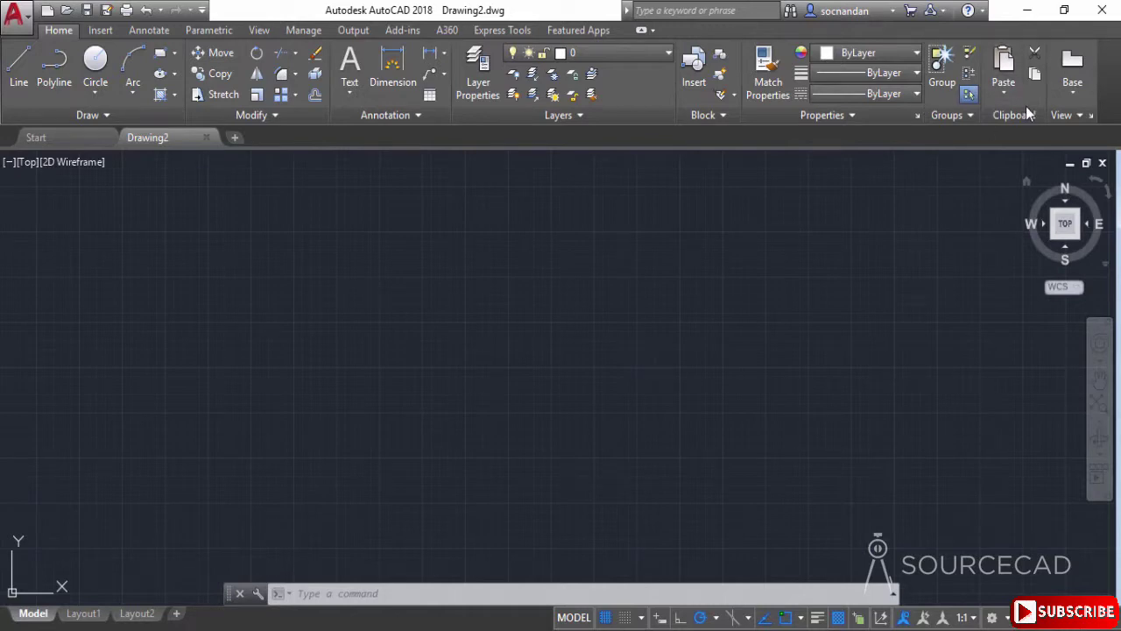
right_click(1110, 68)
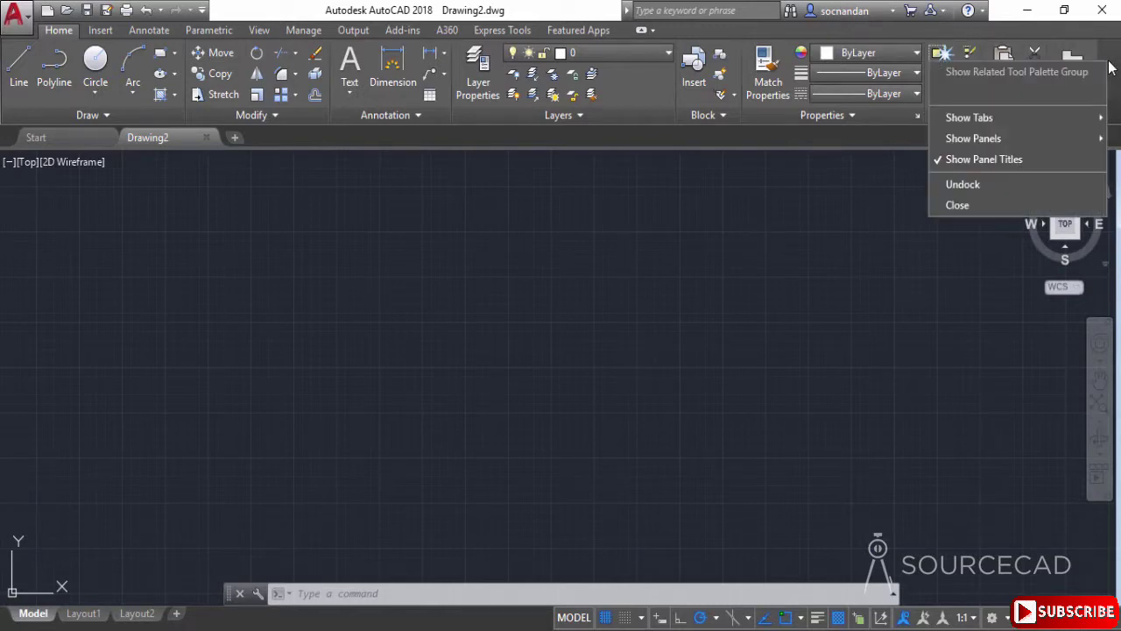
mouse_move(1005, 144)
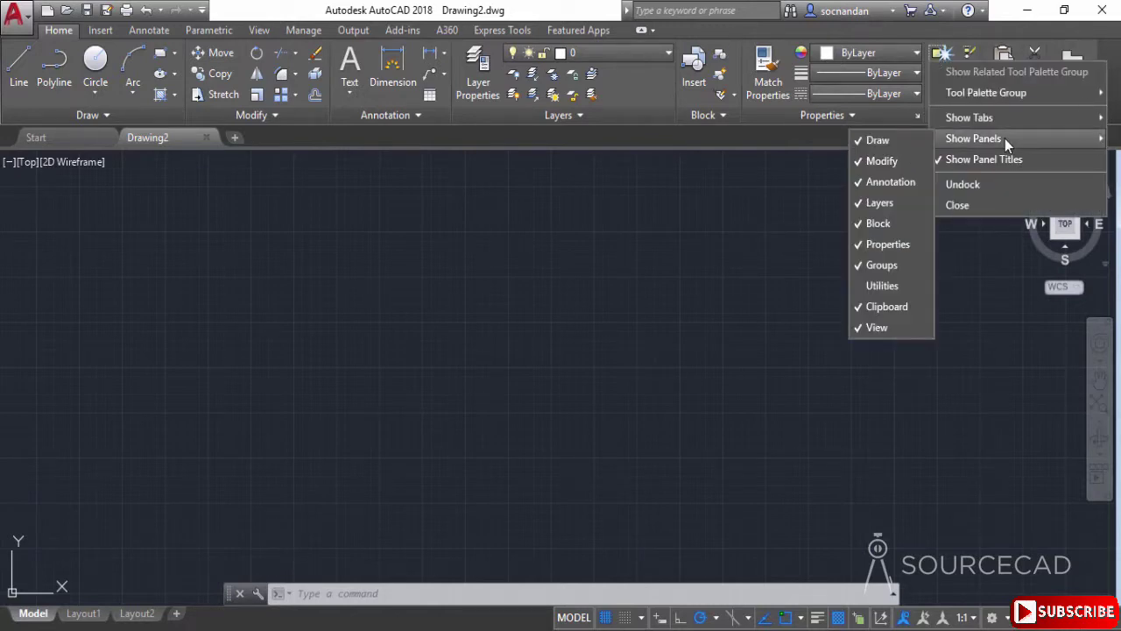
click(887, 285)
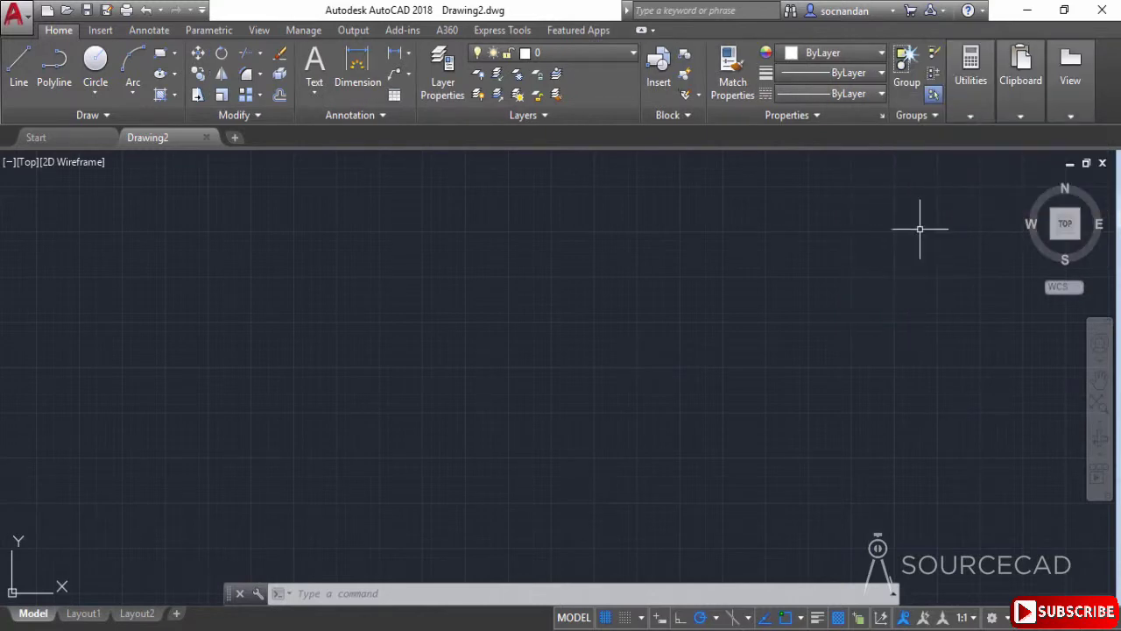
mouse_move(978, 96)
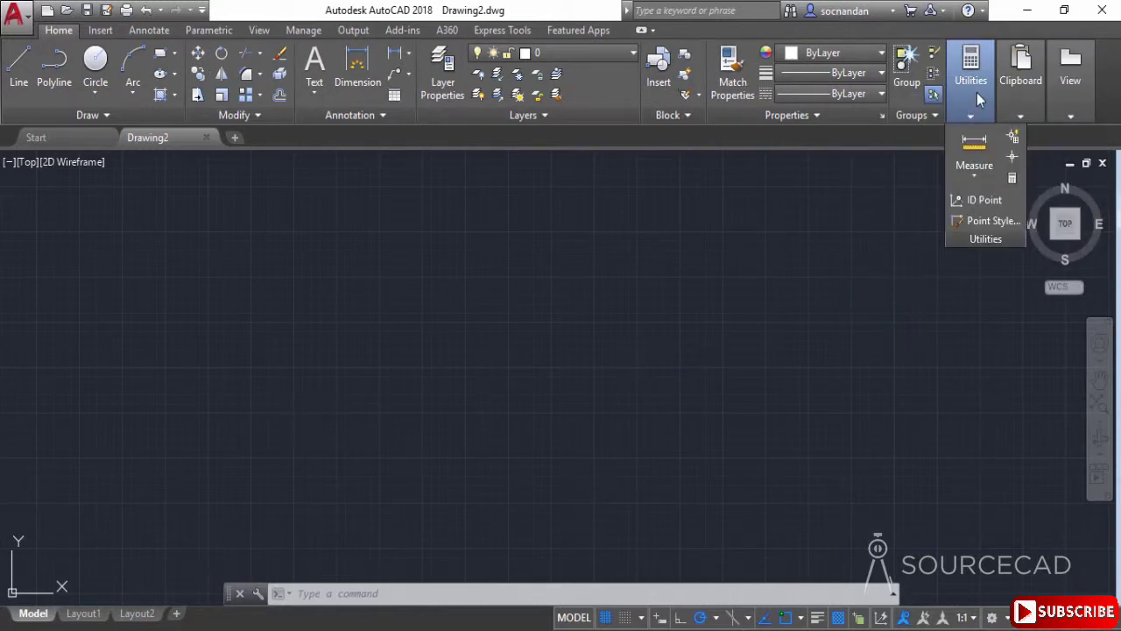
right_click(1071, 64)
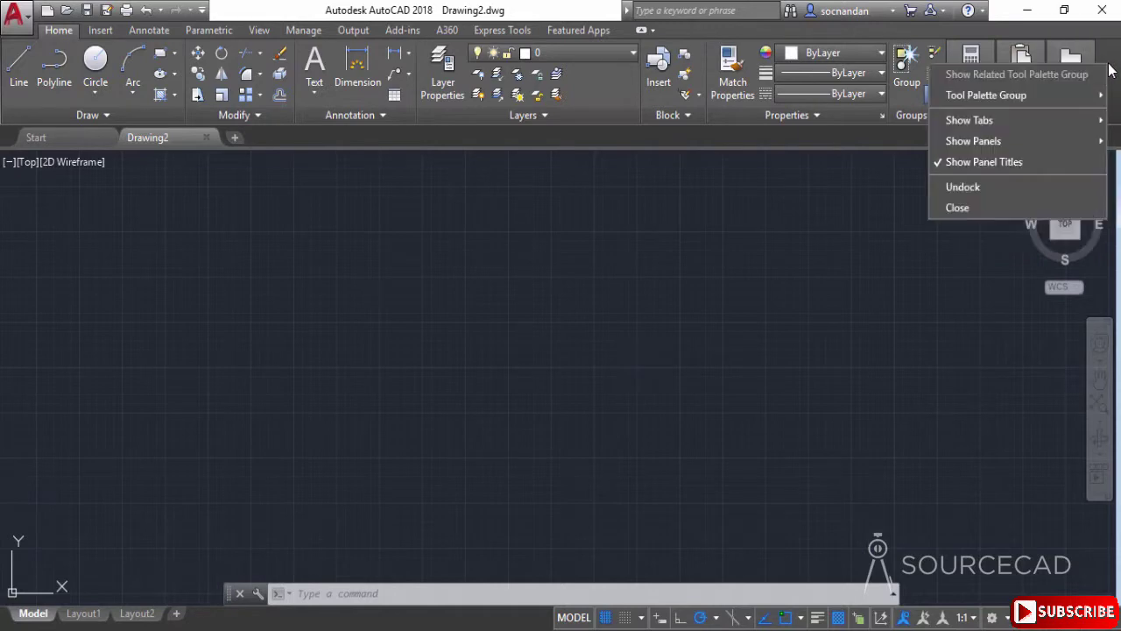
mouse_move(1064, 118)
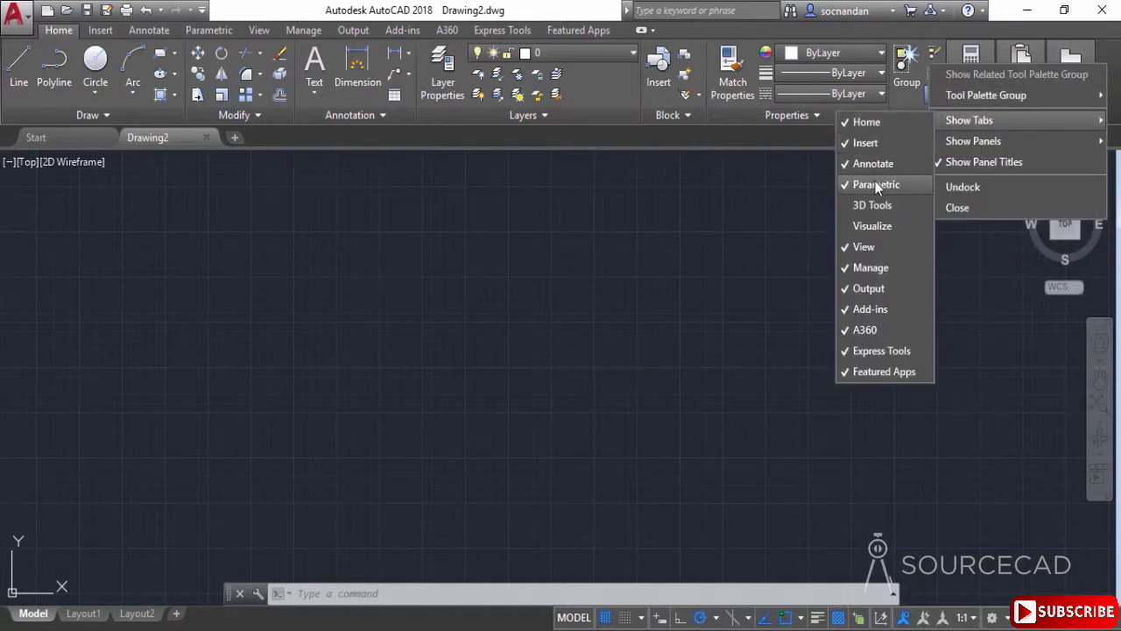
click(899, 227)
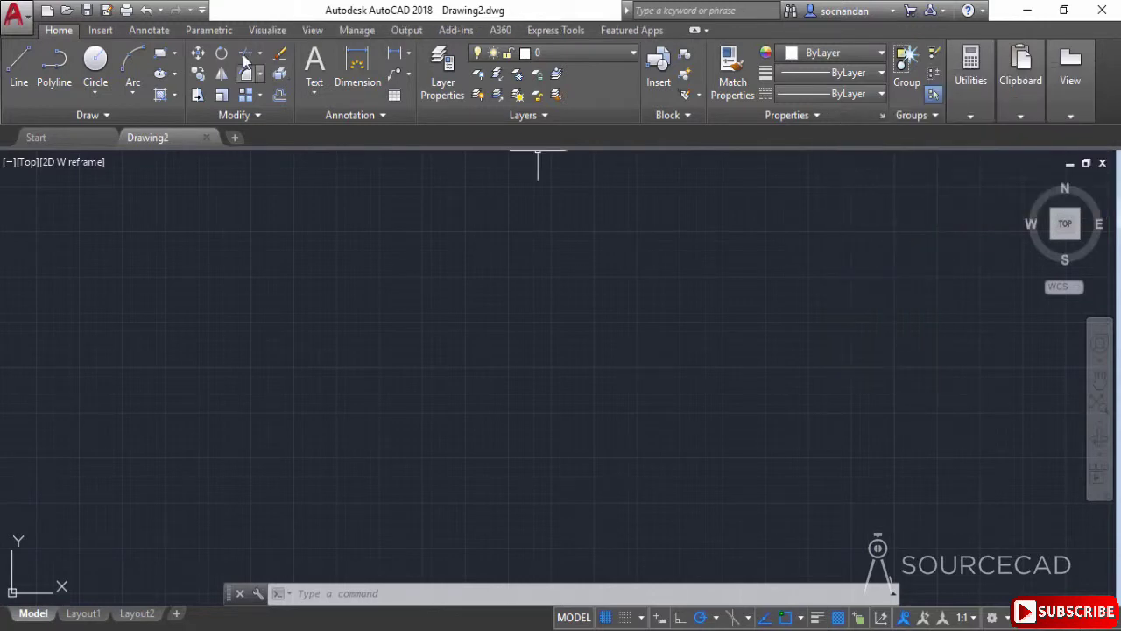
click(258, 31)
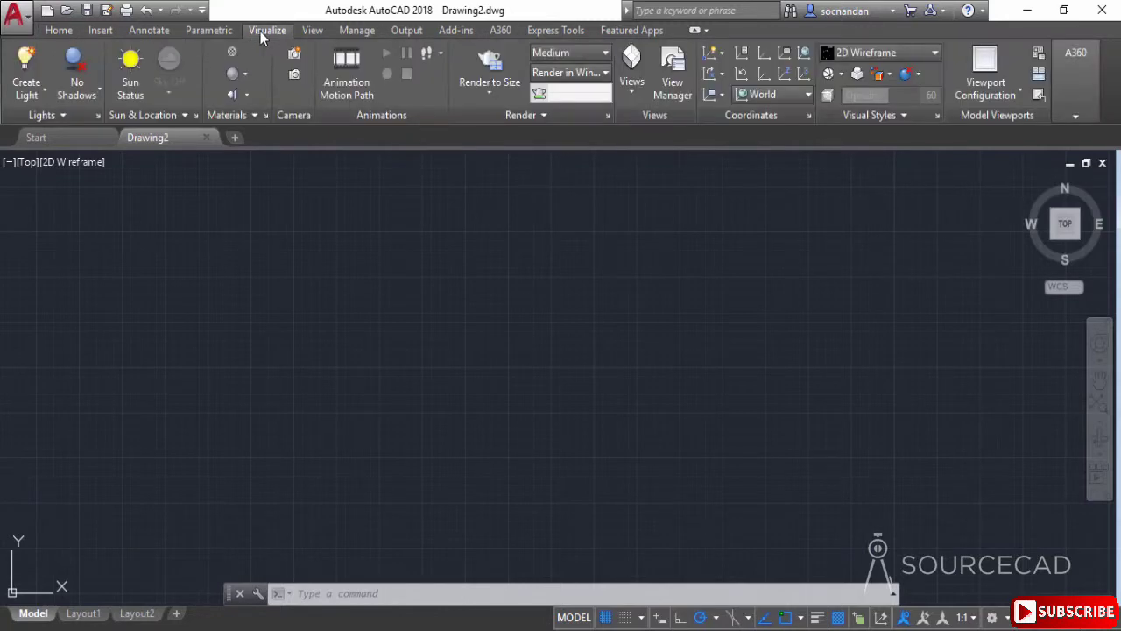
right_click(1114, 78)
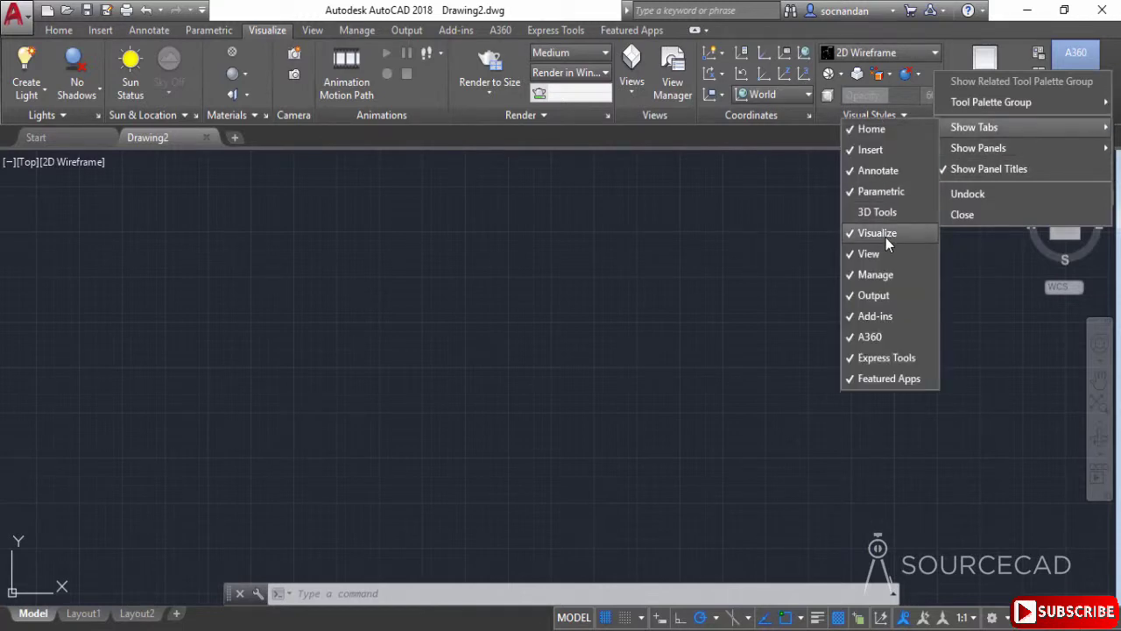
click(886, 237)
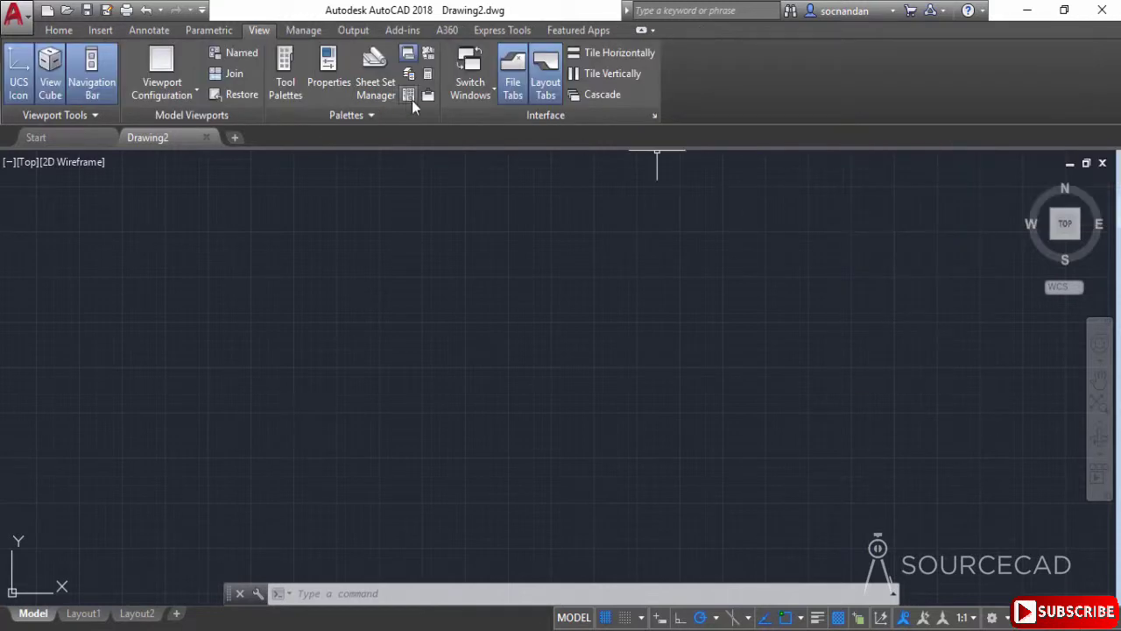
click(48, 29)
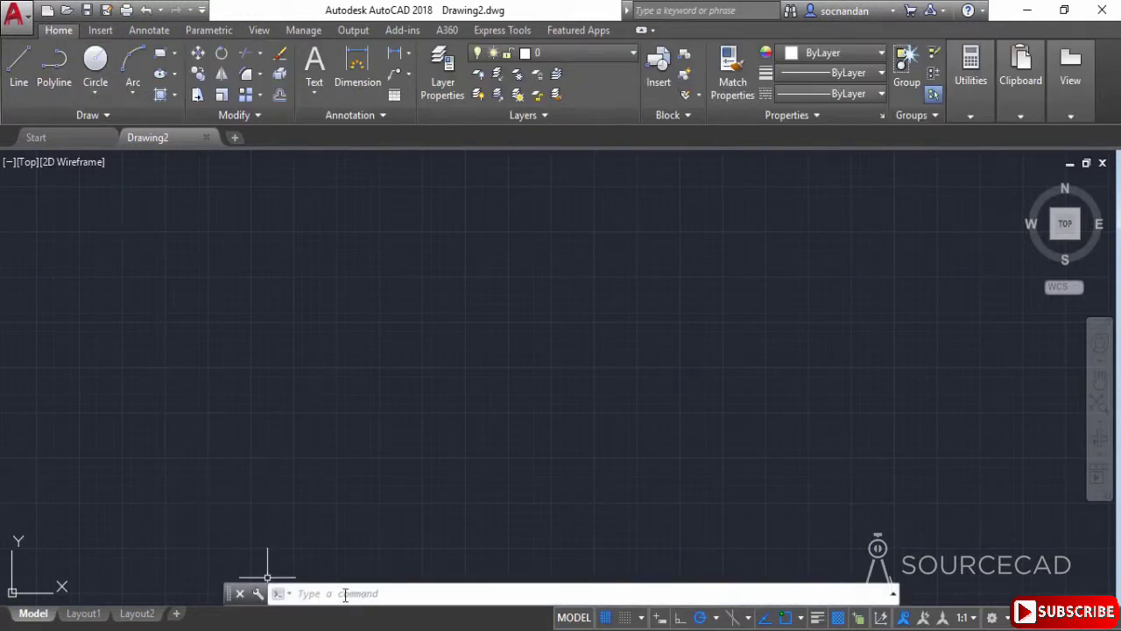
click(244, 581)
drag(245, 581, 251, 351)
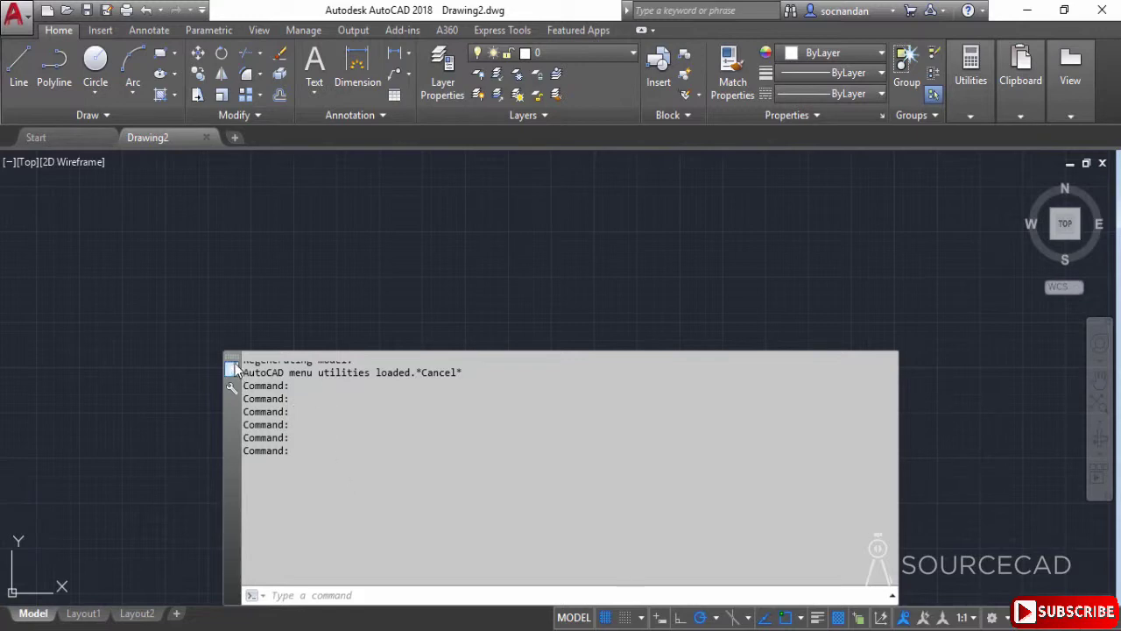
drag(234, 350, 224, 593)
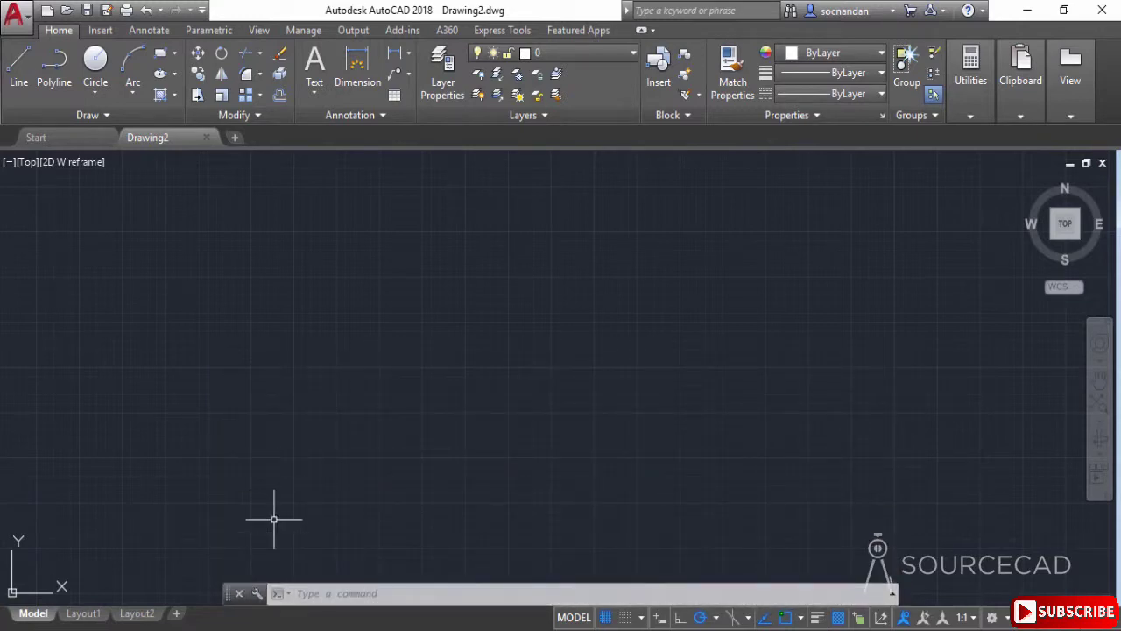
click(242, 596)
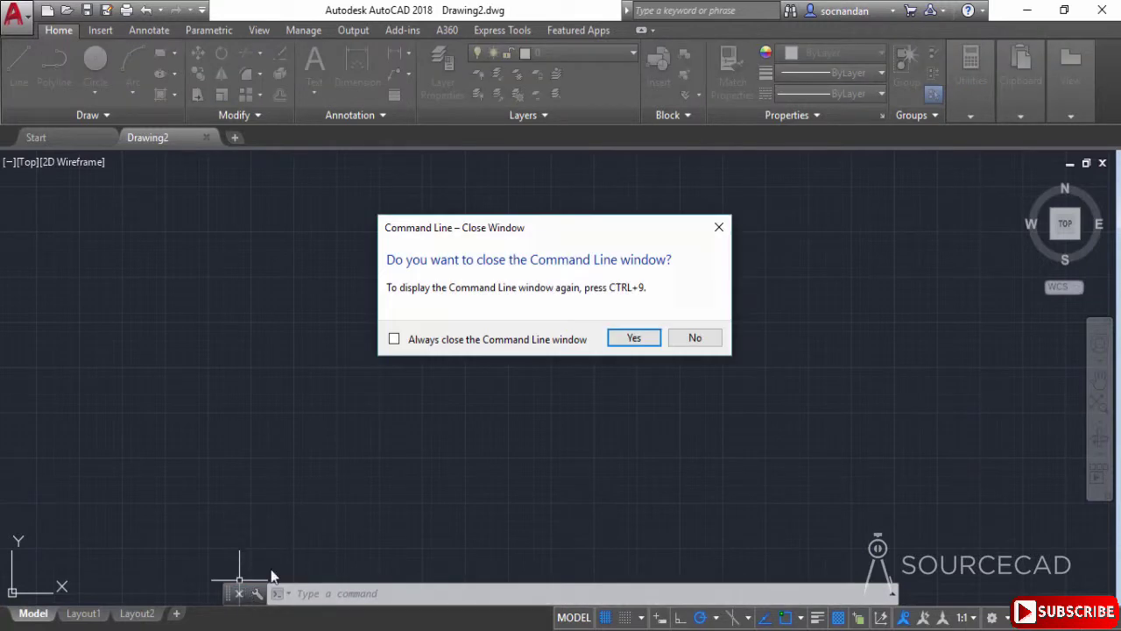
click(635, 341)
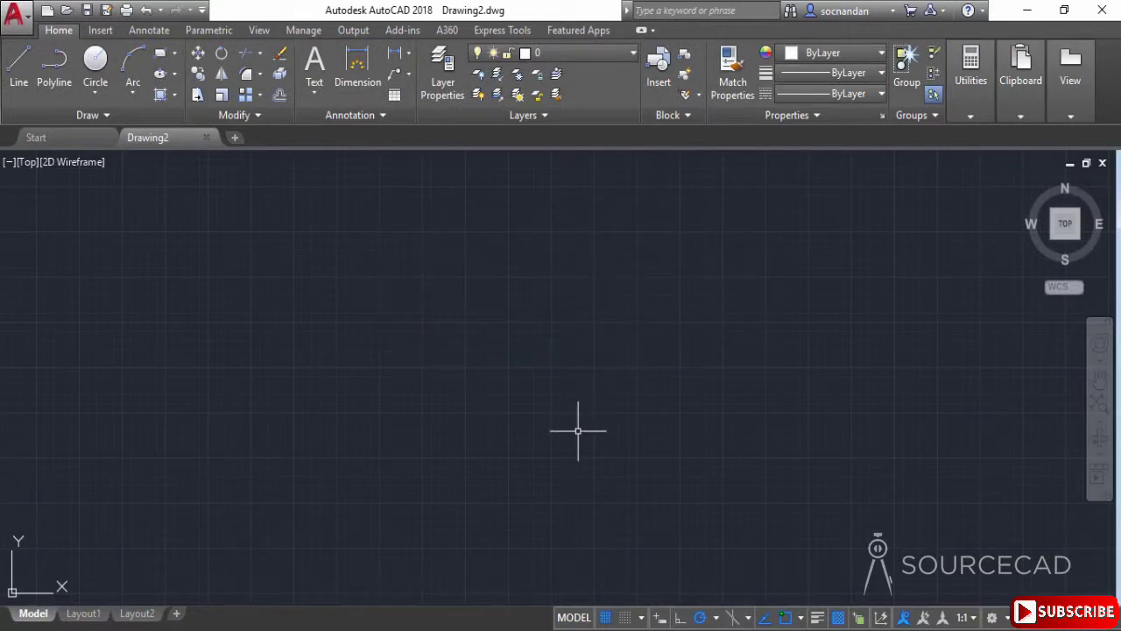
key(ctrl+9)
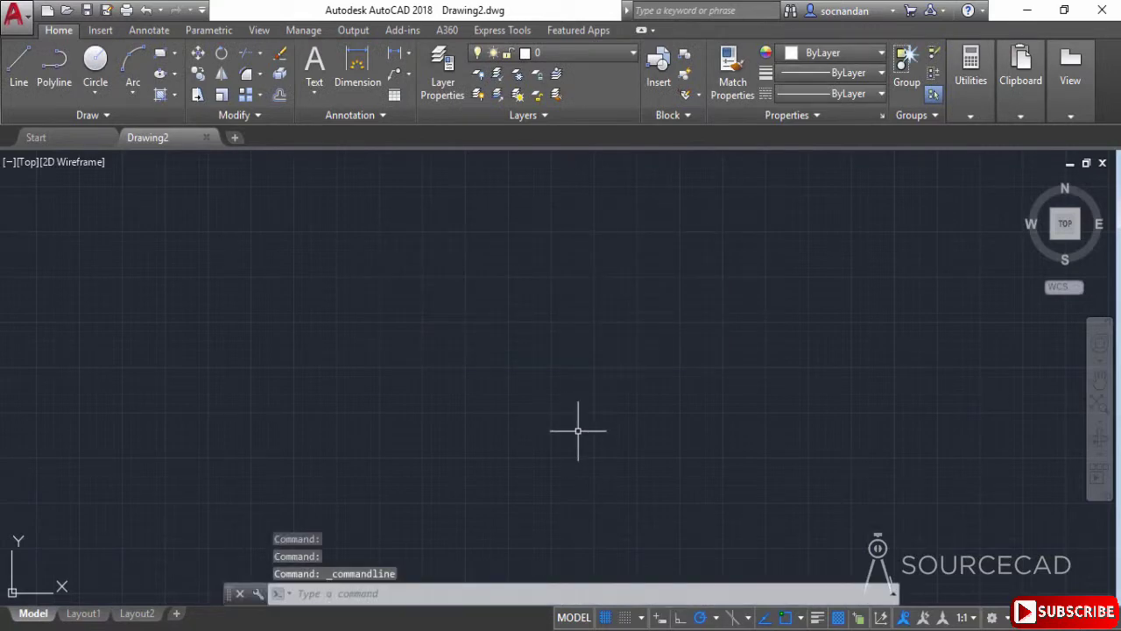
key(ctrl+9)
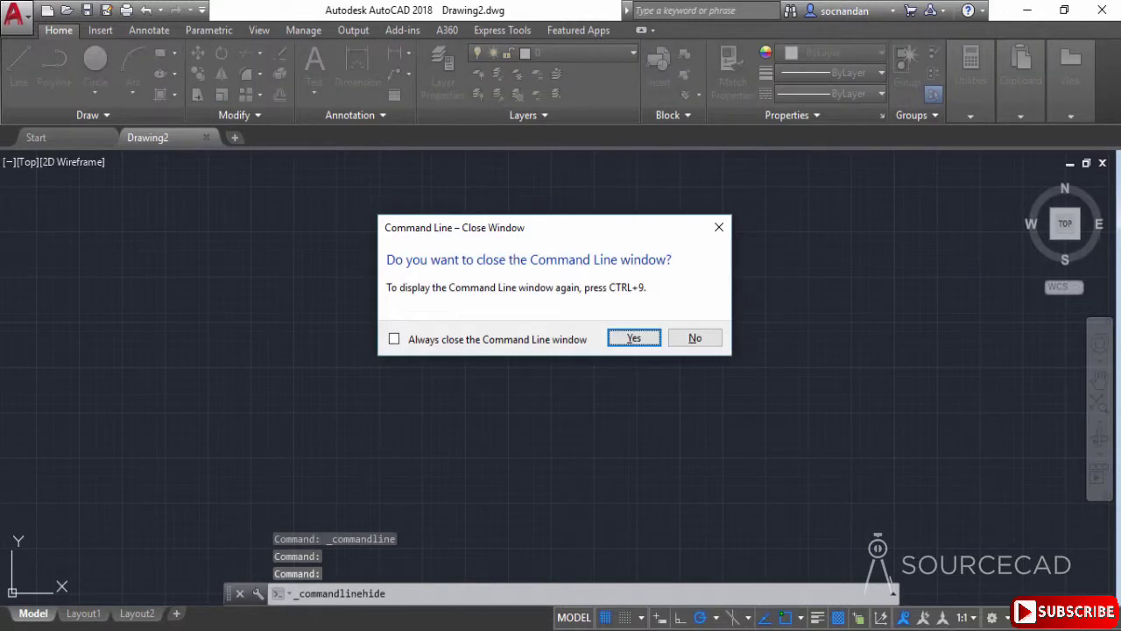
click(634, 340)
key(ctrl+9)
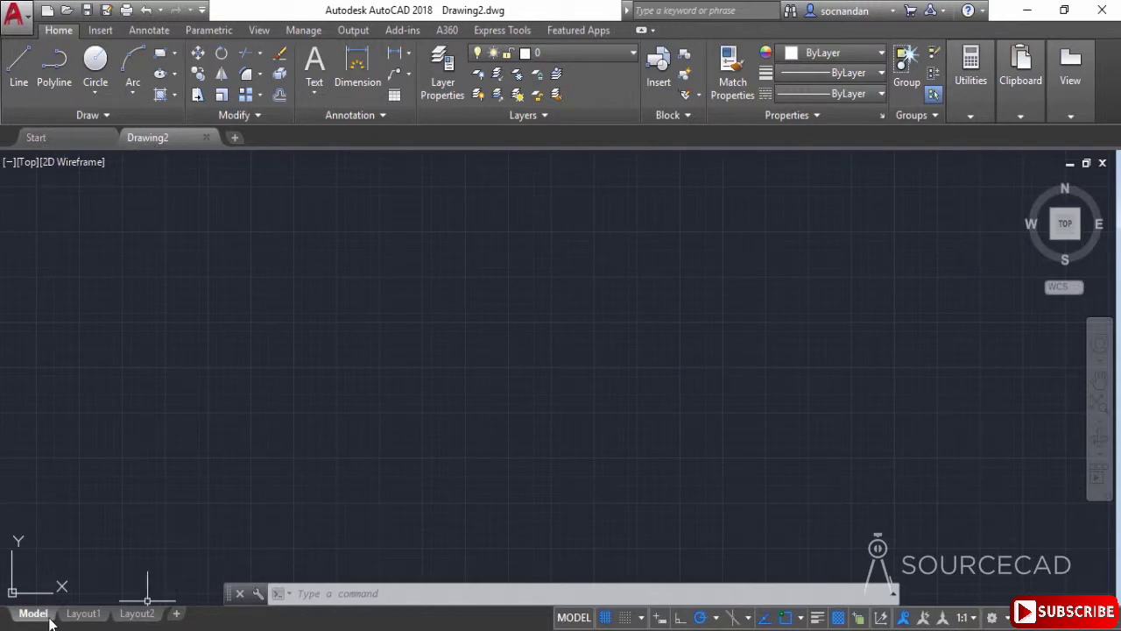
click(84, 615)
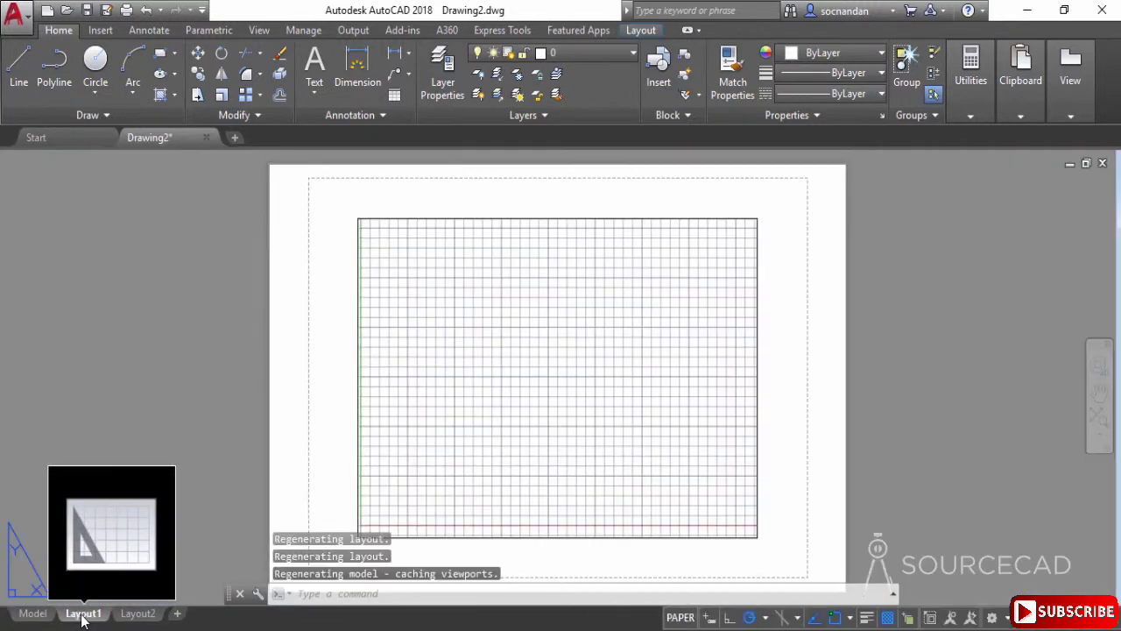
click(137, 613)
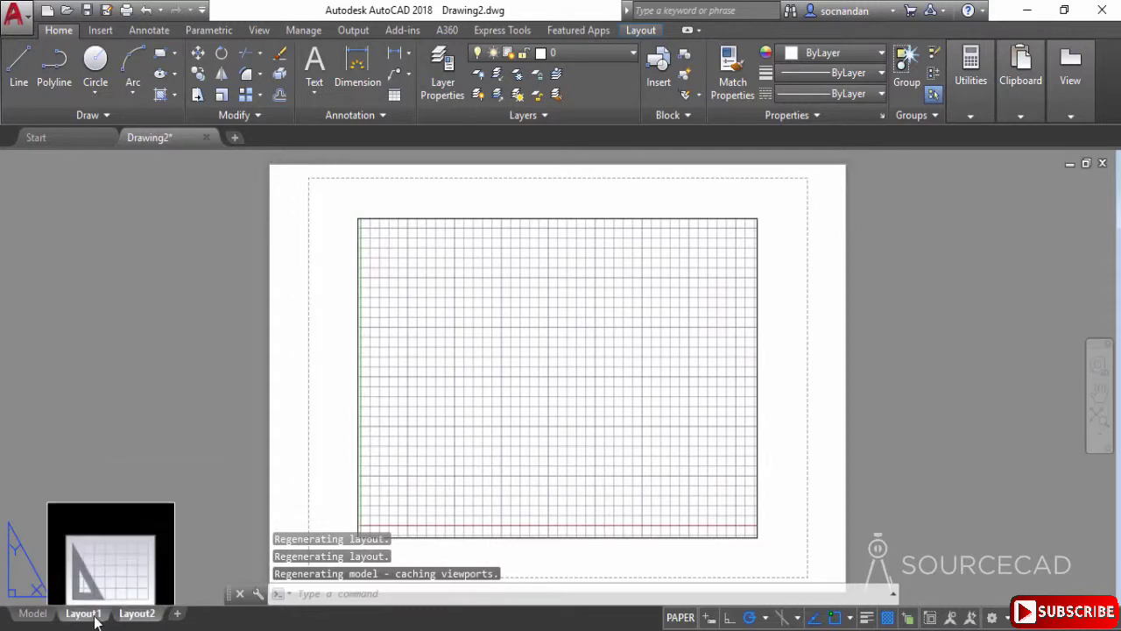
click(96, 621)
click(42, 617)
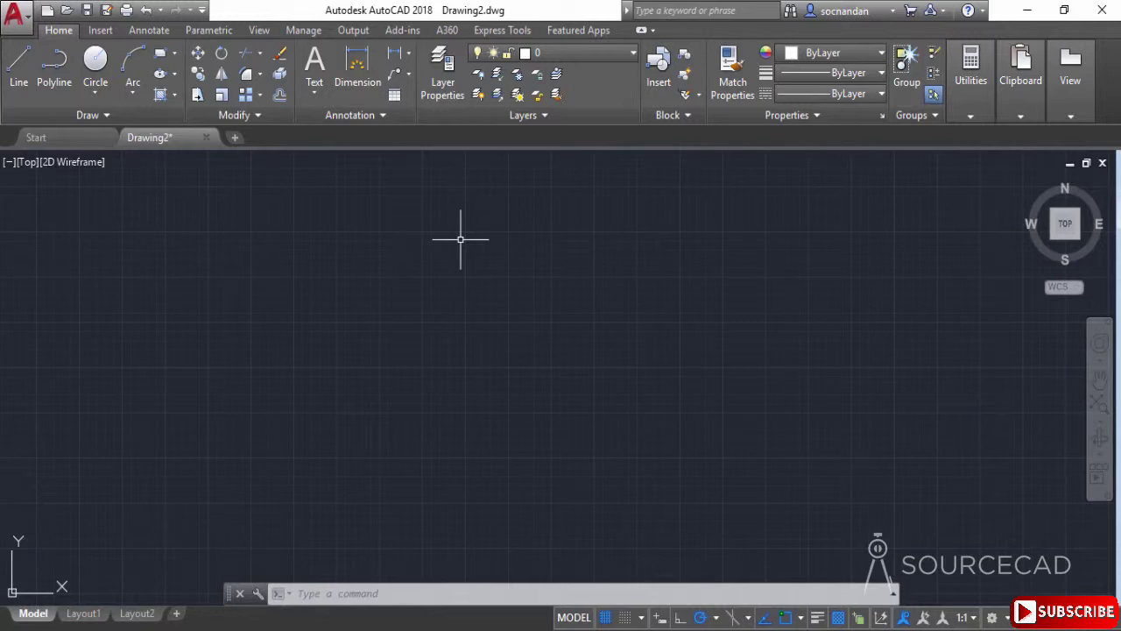
On the View tab, hide File Tabs and Layout Tabs, then show them again.
click(255, 30)
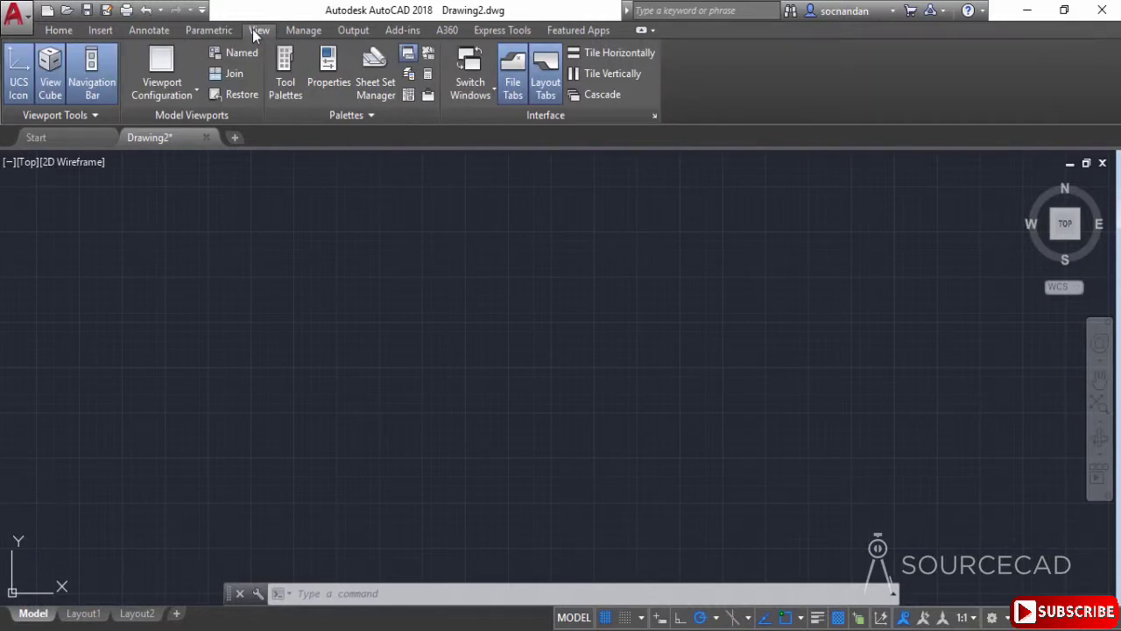
click(516, 68)
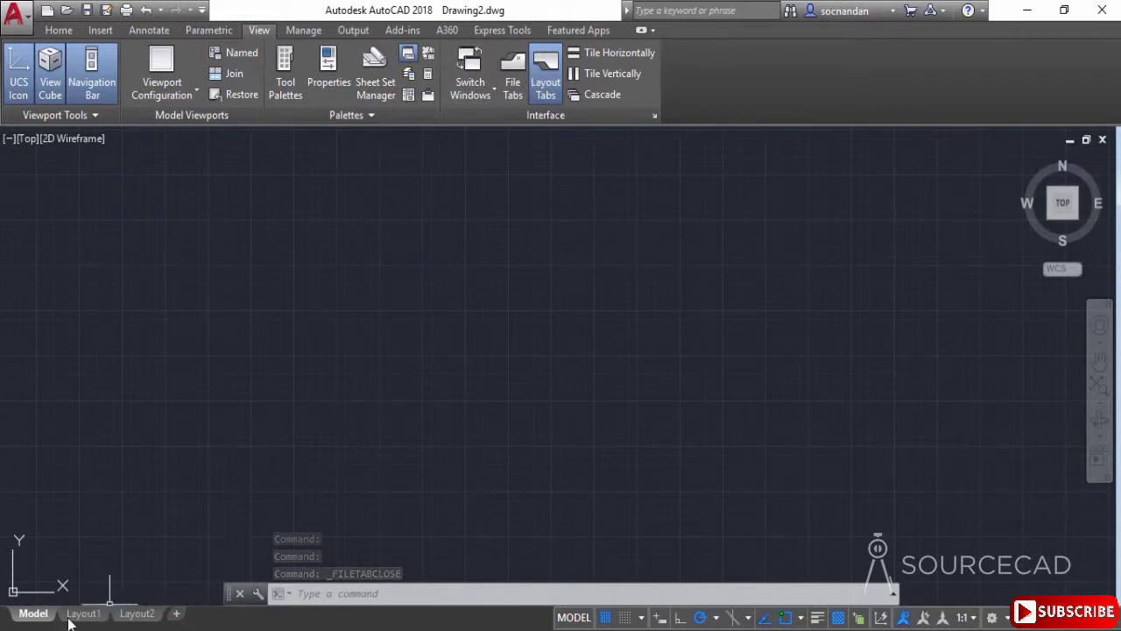
click(546, 77)
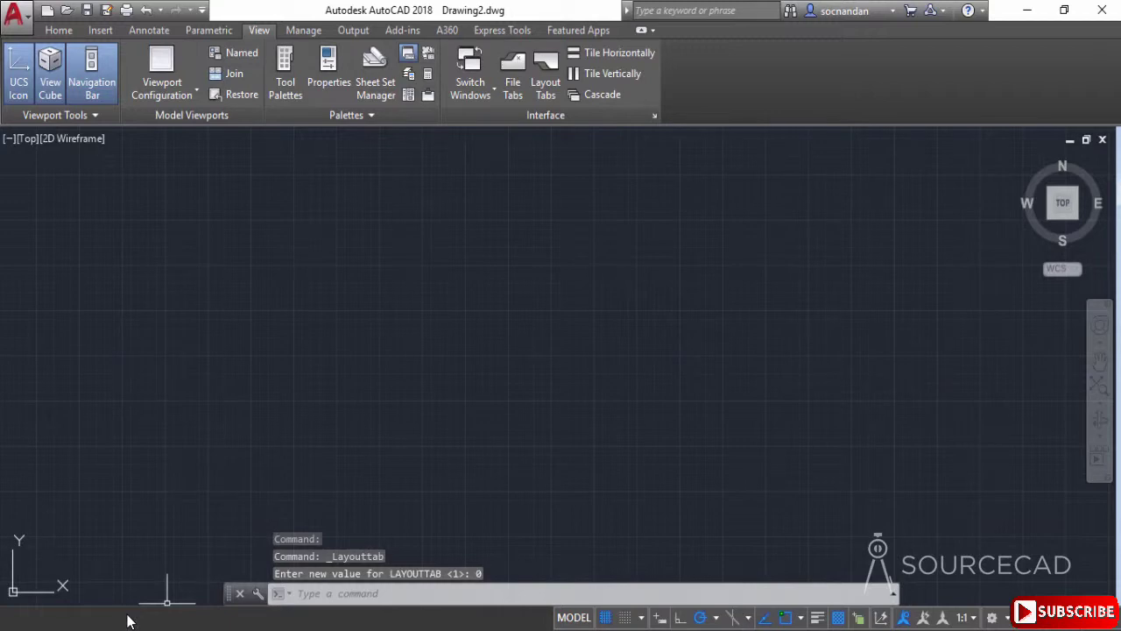
click(516, 71)
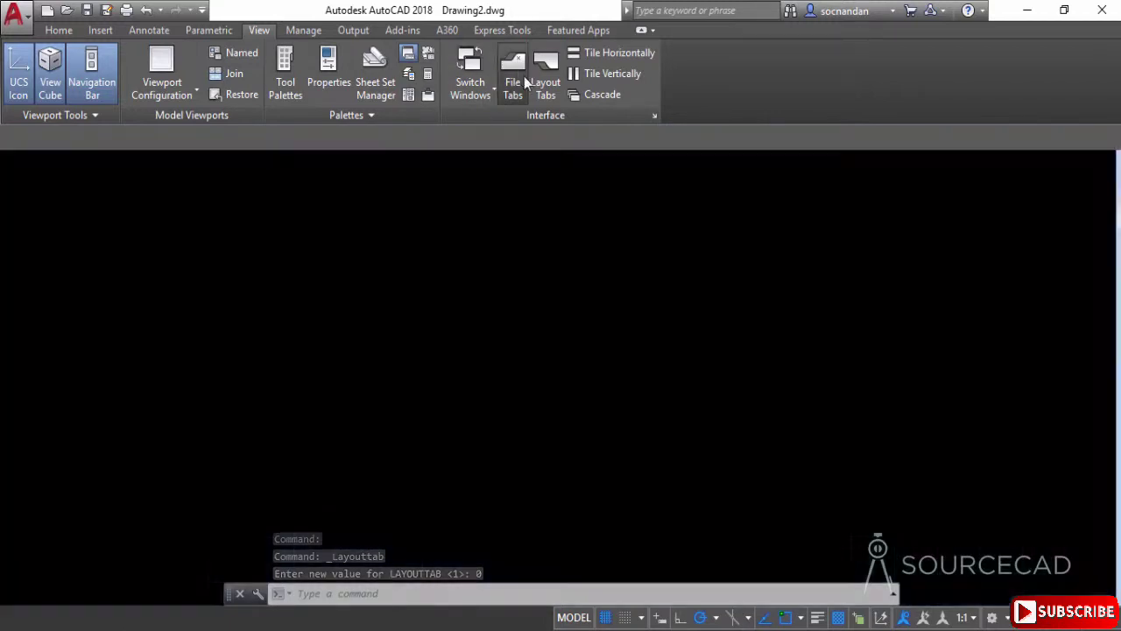
click(542, 74)
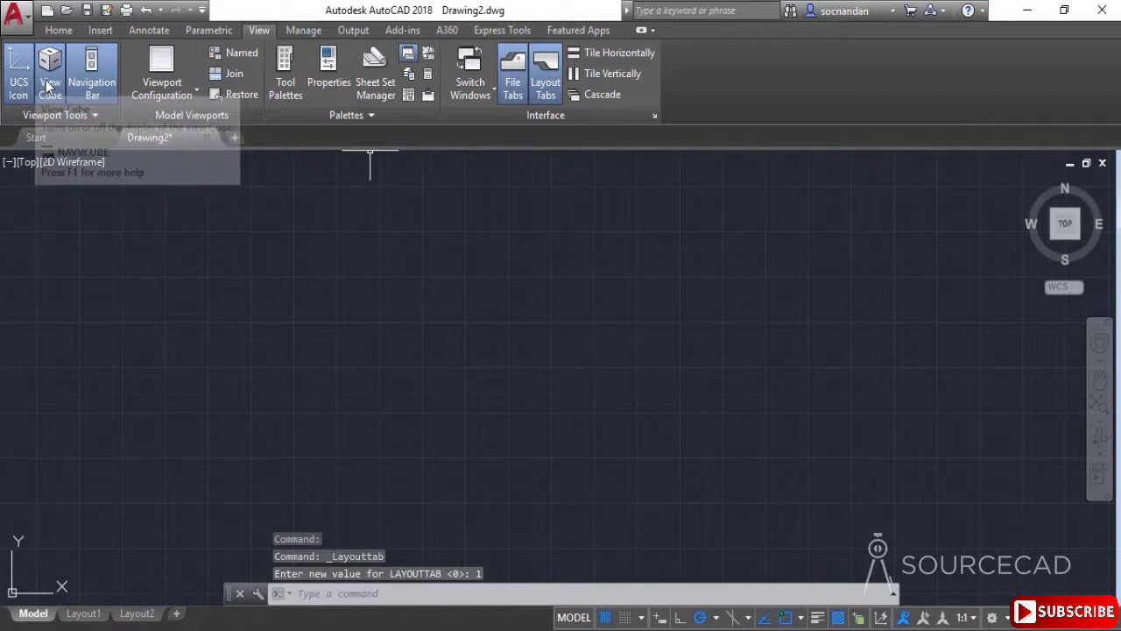
Hide the Navigation Bar, ViewCube and UCS Icon, then turn all three back on.
click(96, 68)
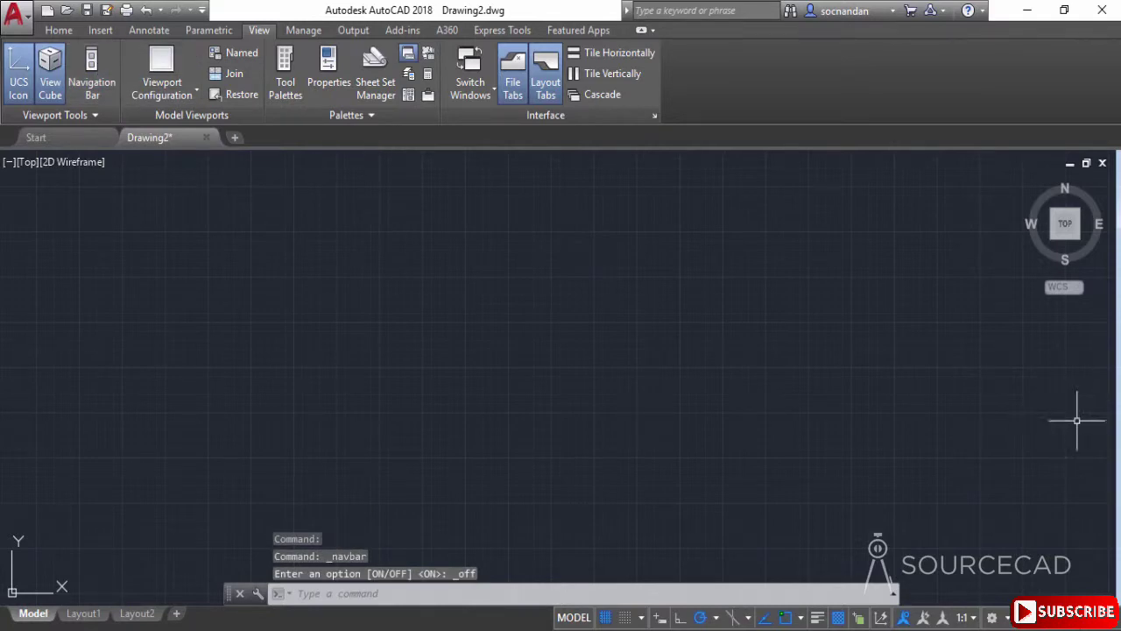
click(44, 82)
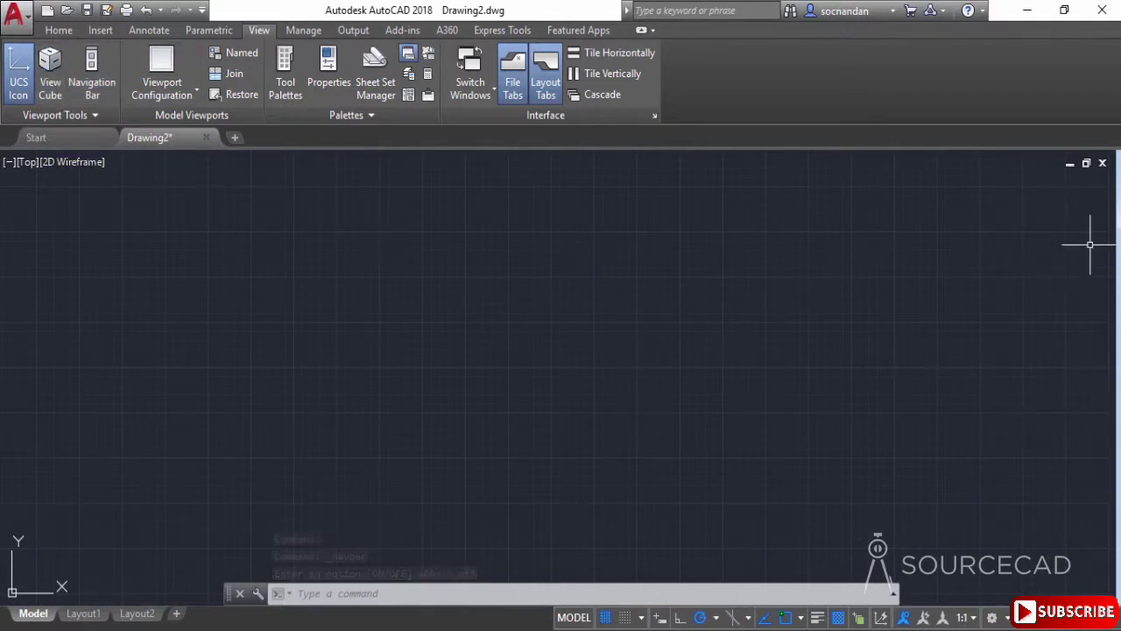
click(19, 74)
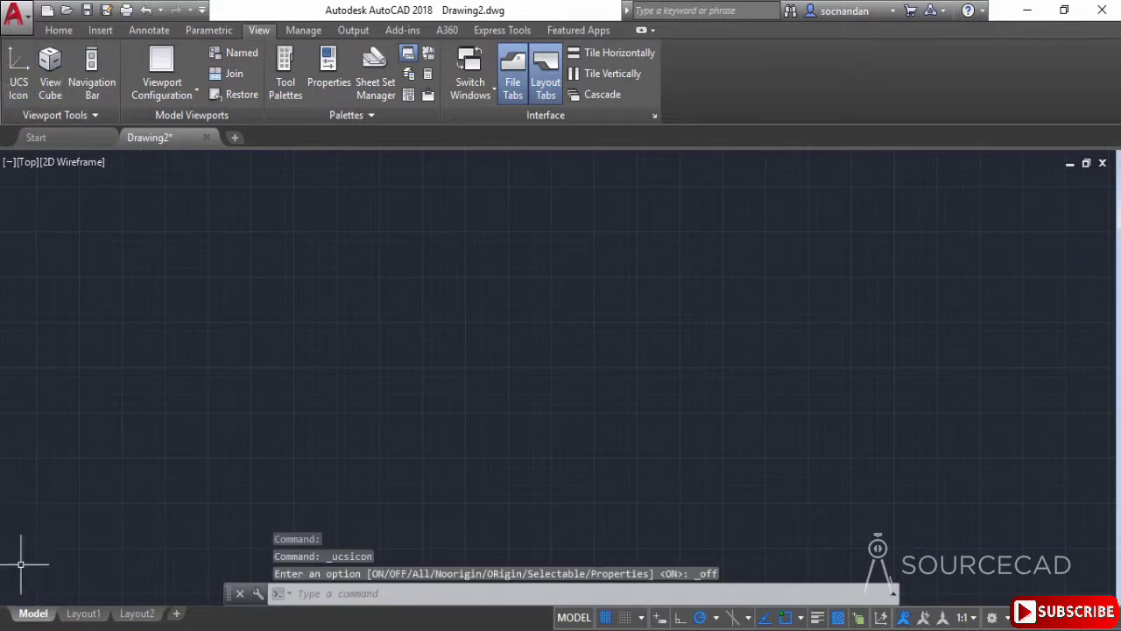
click(19, 75)
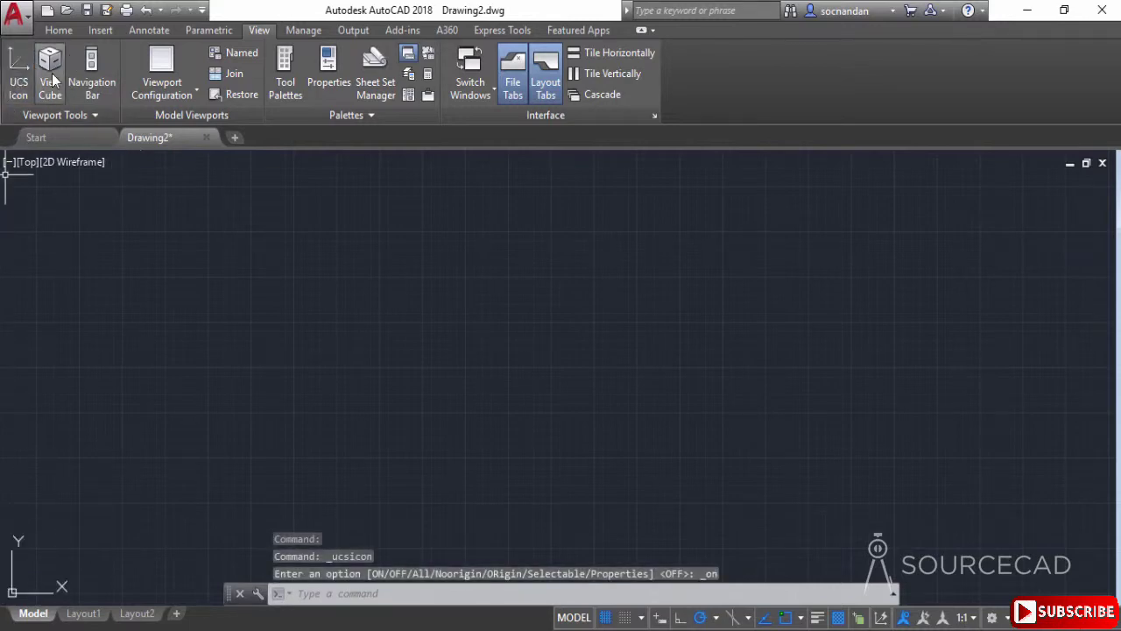
click(50, 74)
click(92, 75)
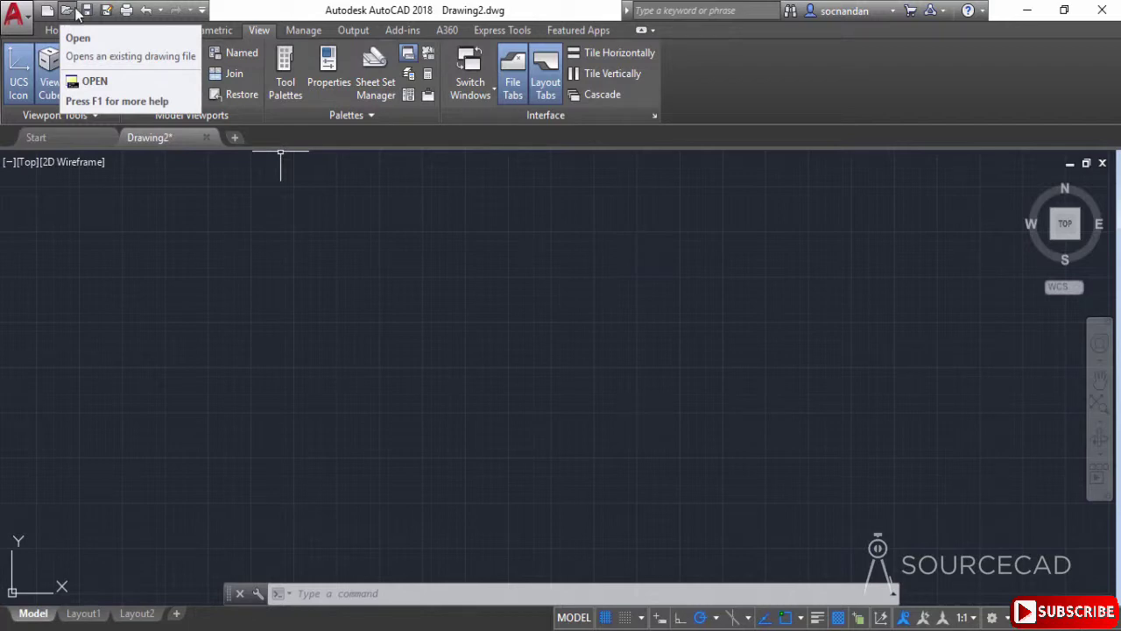
Add Workspace to the Quick Access Toolbar and check its workspace list.
click(203, 10)
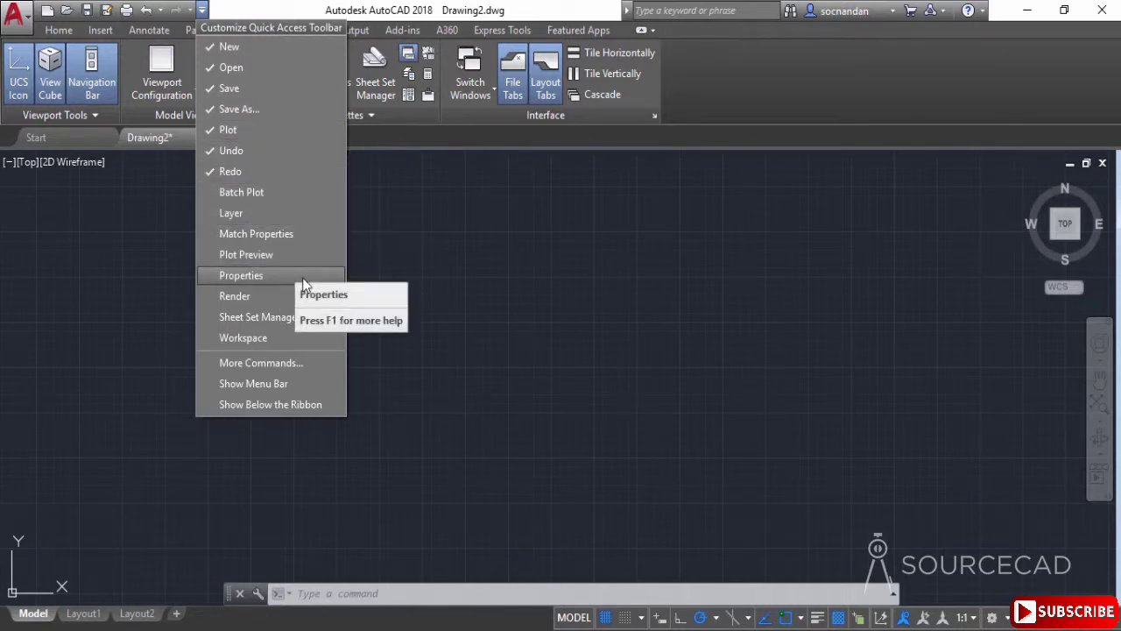
click(293, 337)
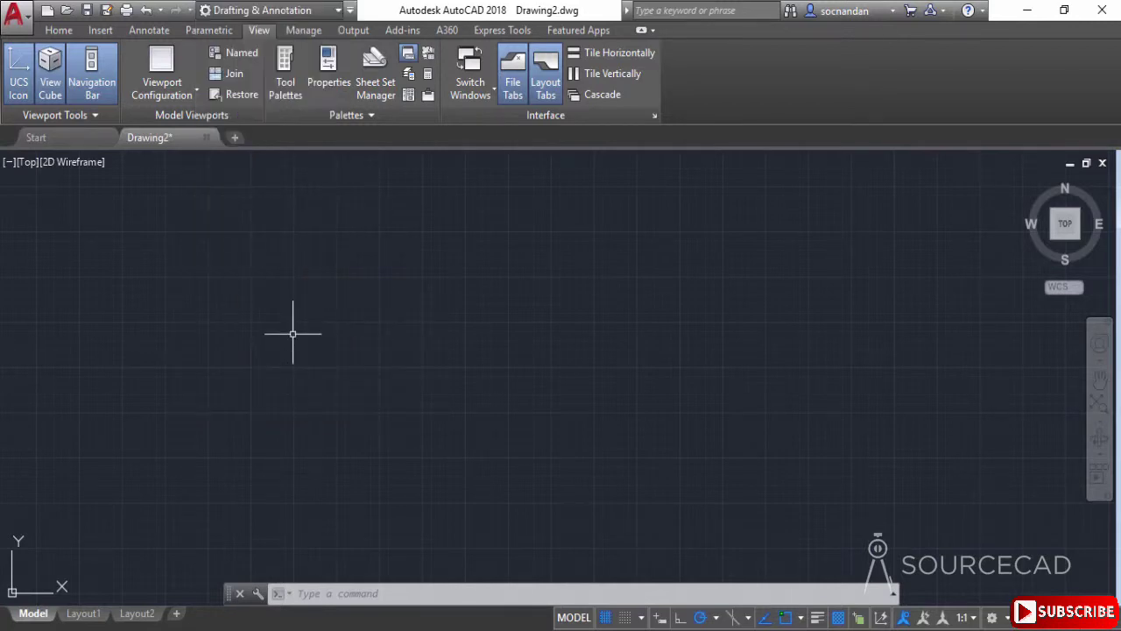
click(261, 9)
click(261, 10)
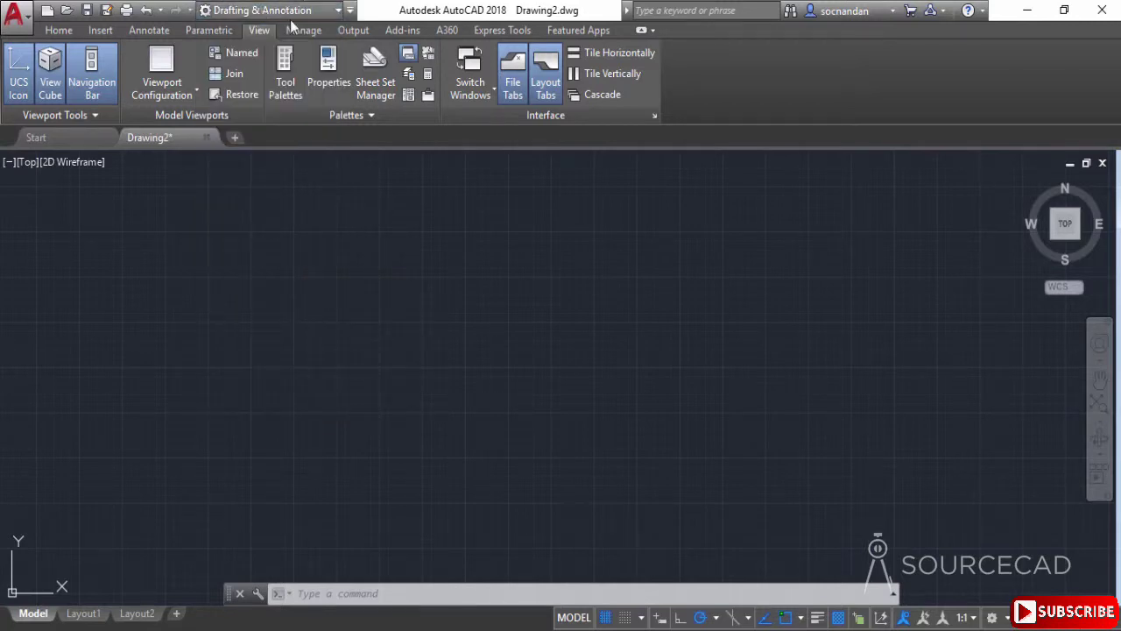
Add the Layer control to the Quick Access Toolbar, try its list, then remove it.
click(349, 10)
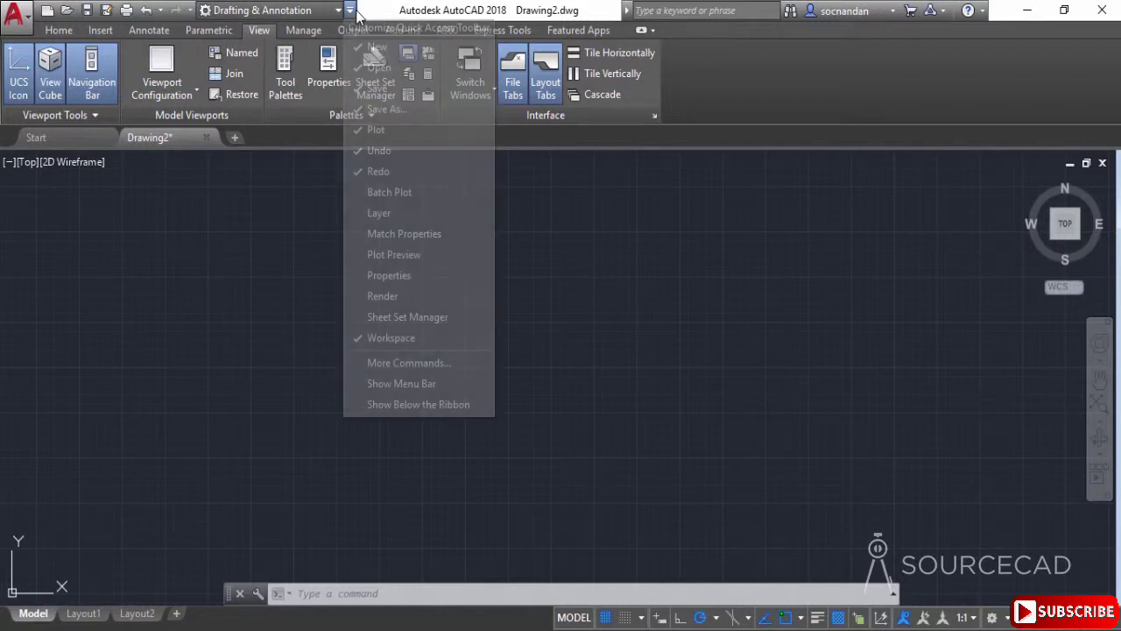
click(438, 214)
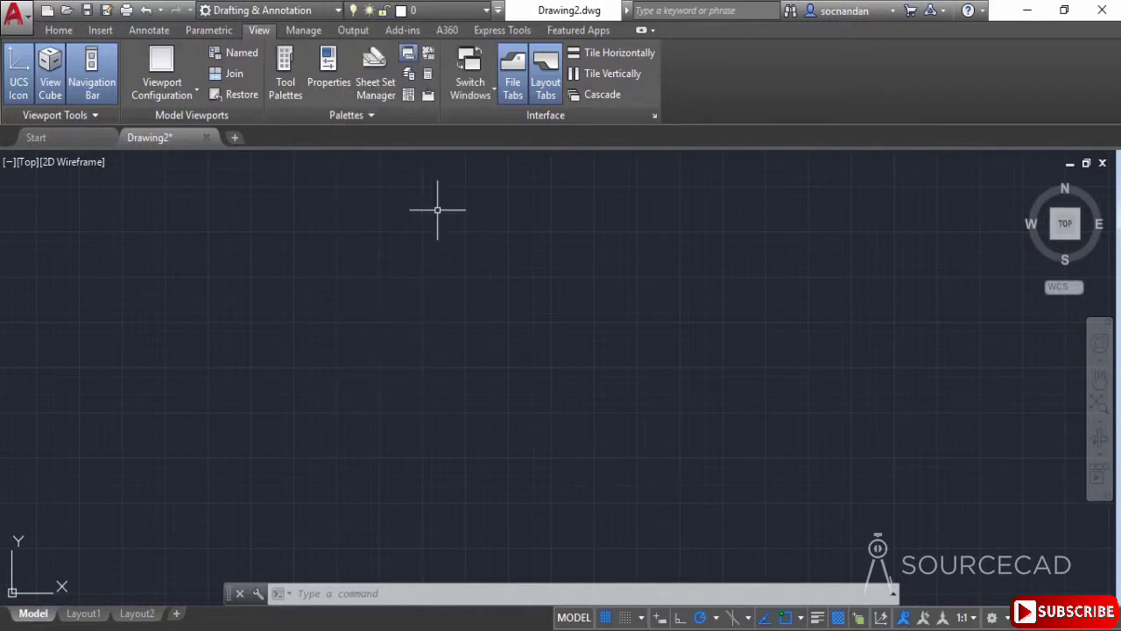
click(461, 10)
click(419, 30)
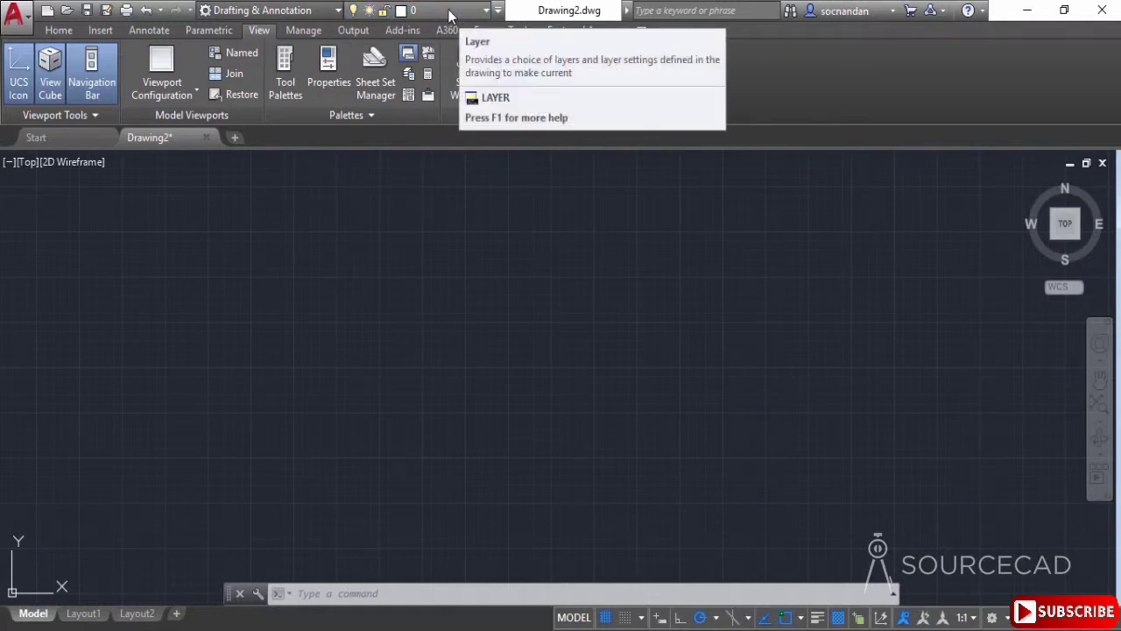
click(496, 9)
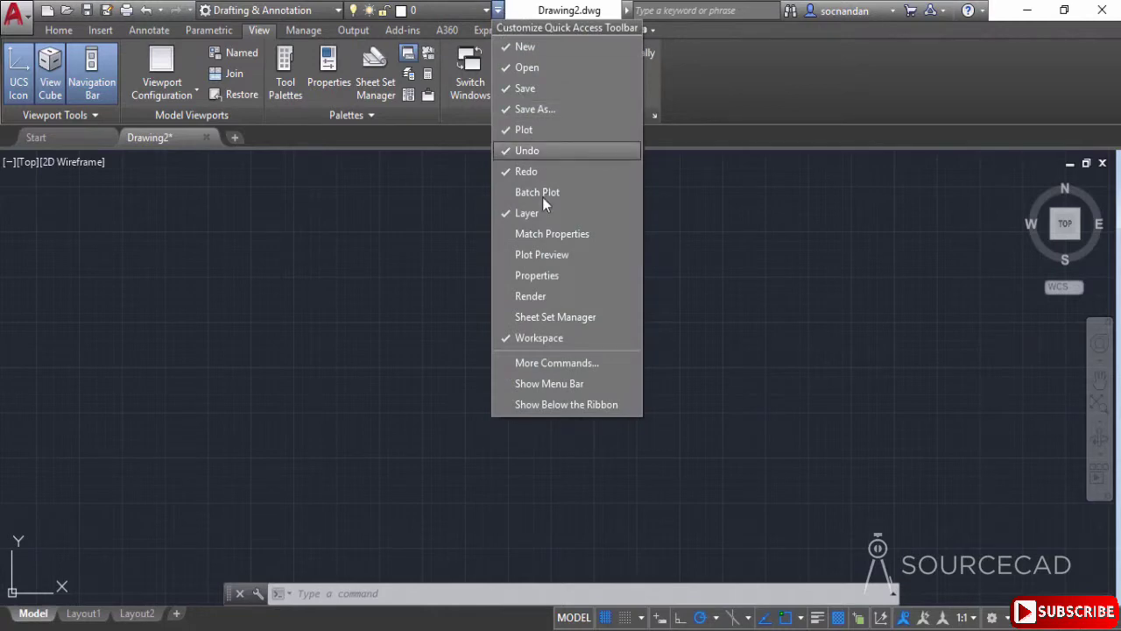
click(547, 216)
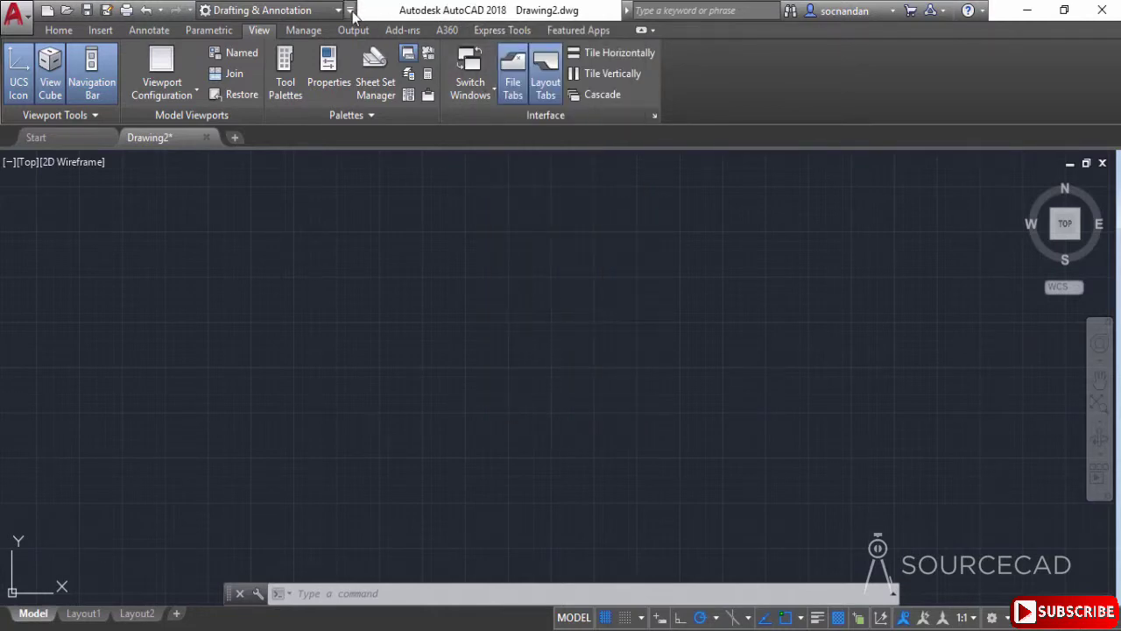